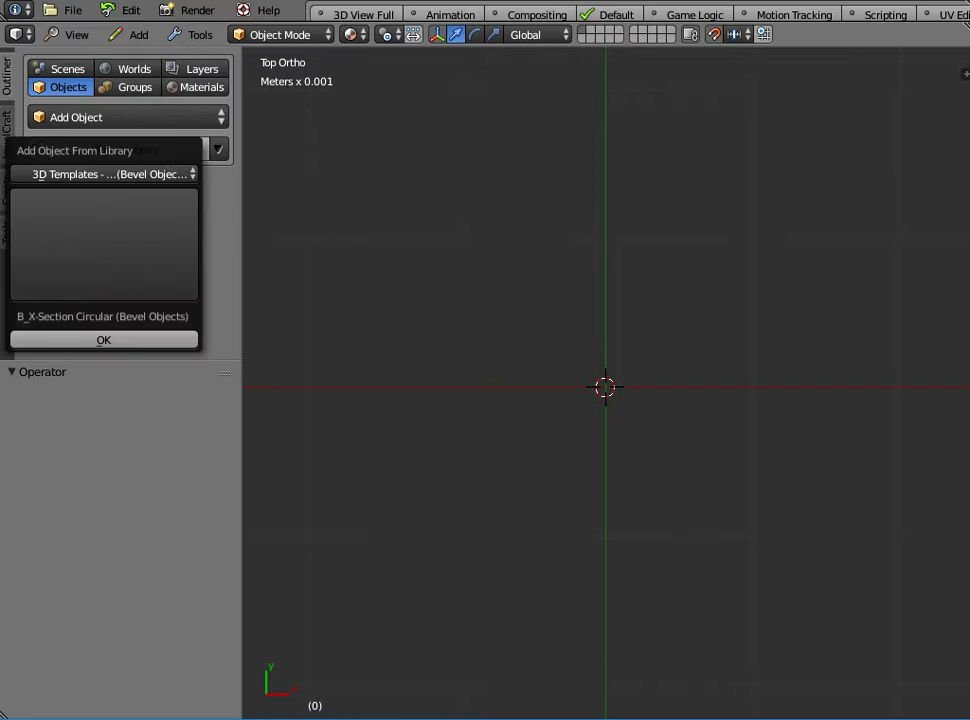
Add the uppercase A from the Patterns - Alphabet Harrington Font library and place it well left of the origin.
left_click(110, 174)
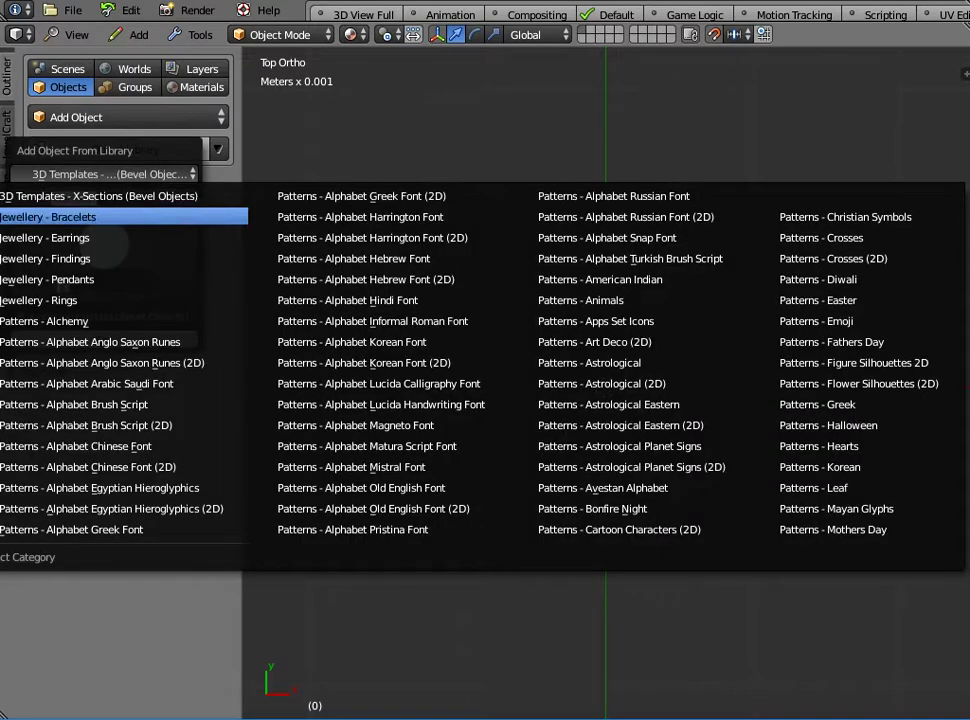
left_click(360, 216)
left_click(105, 245)
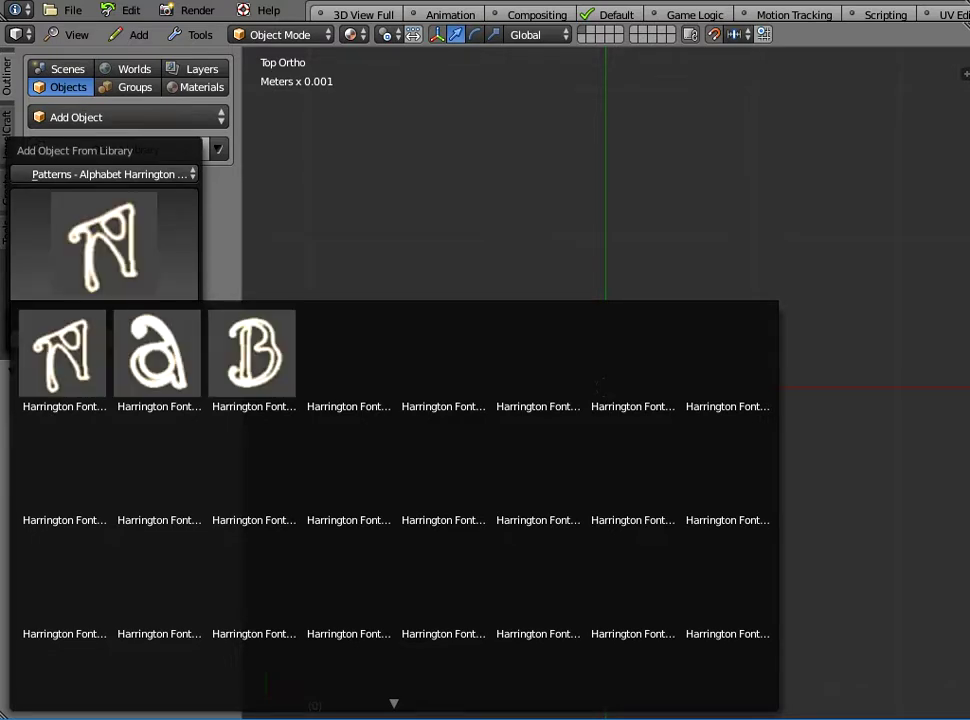
left_click(62, 380)
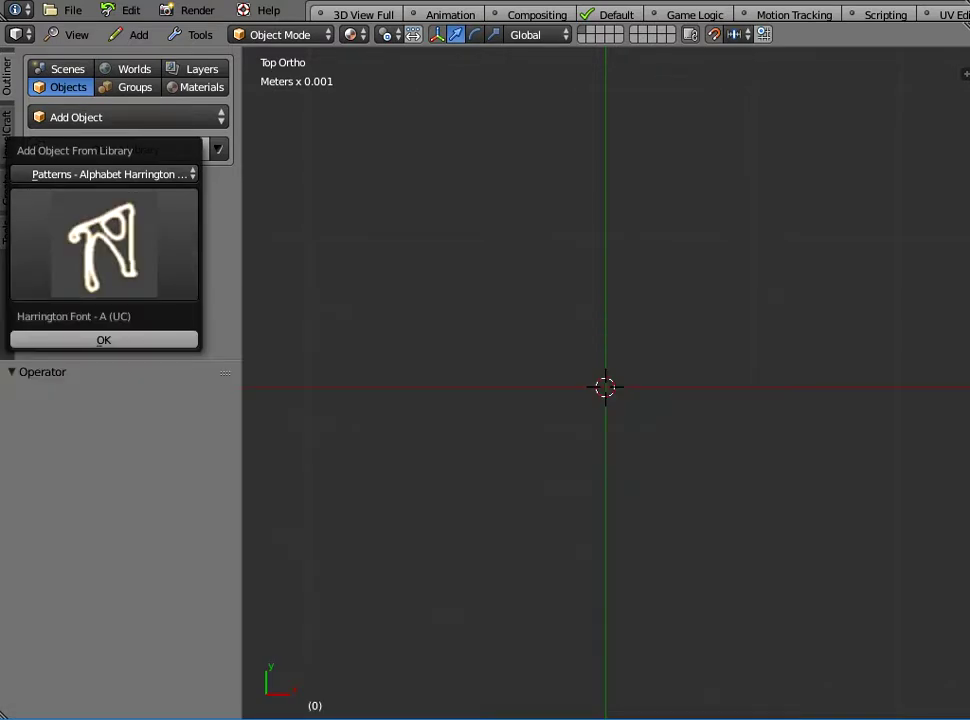
left_click(104, 340)
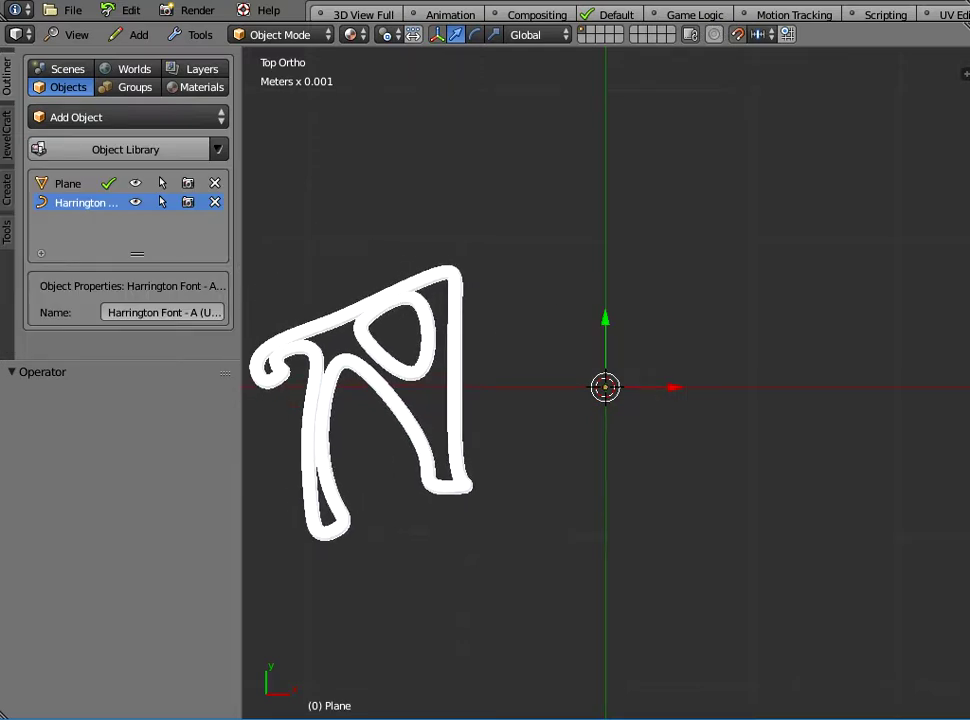
Add the uppercase Harrington Font L from the object library and place it overlapping the right edge of the A.
left_click(110, 117)
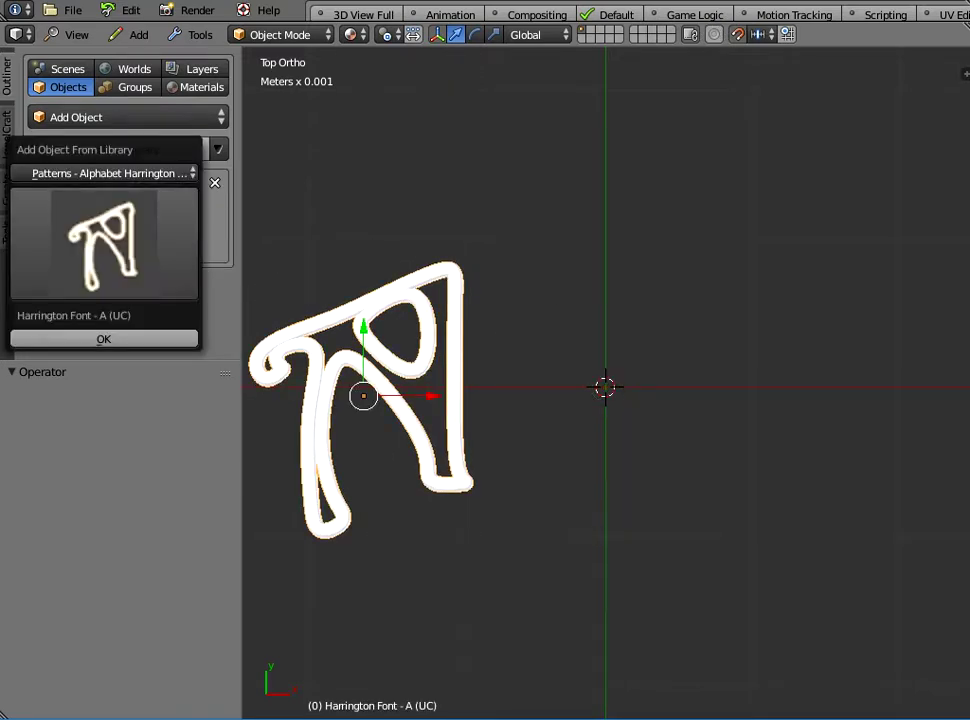
left_click(104, 243)
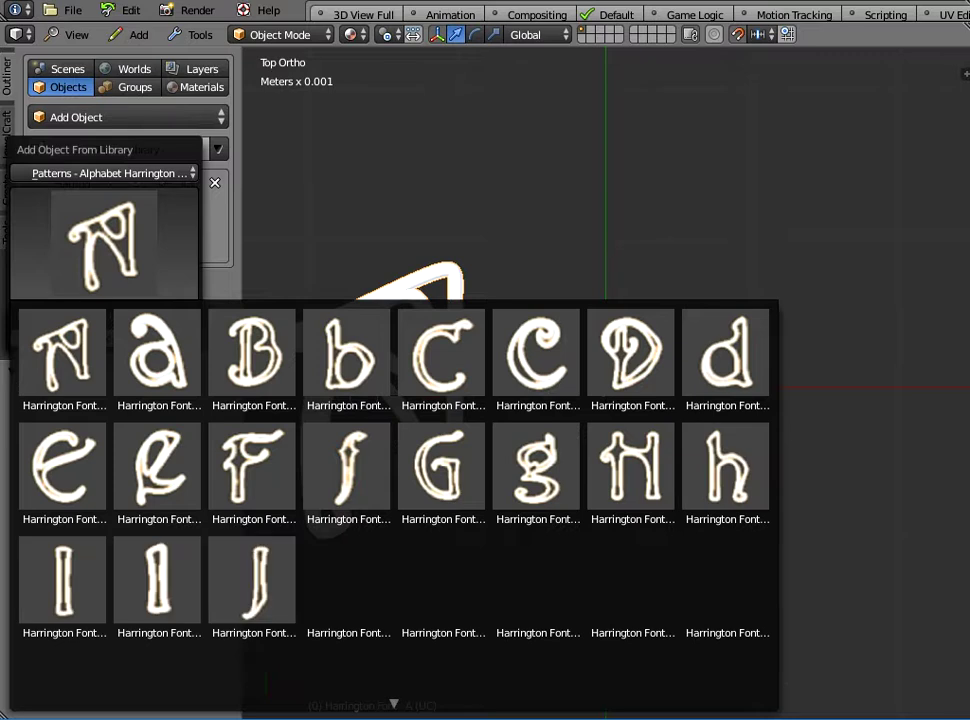
left_click(631, 582)
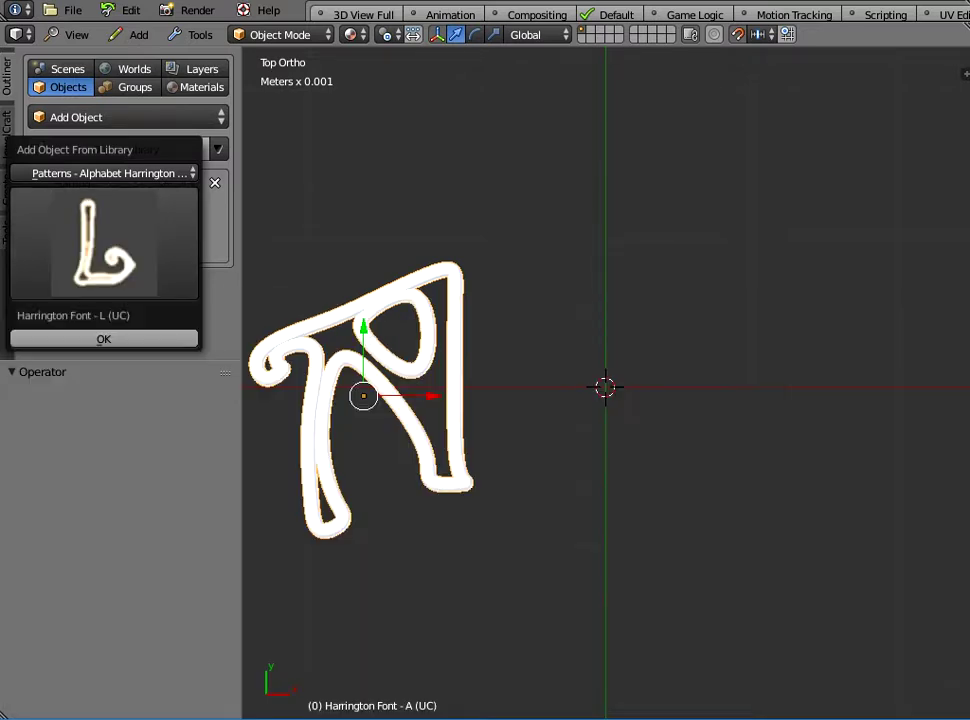
left_click(104, 339)
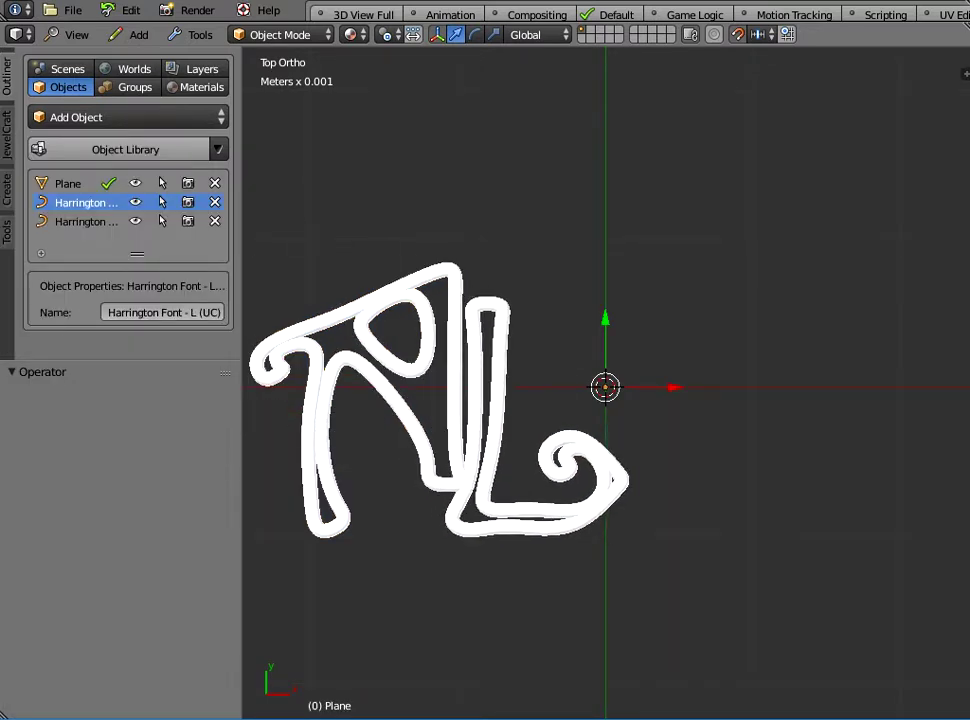
left_click(521, 438)
Add the uppercase Harrington Font I from the object library and place it at the Y axis, touching the L.
left_click(114, 149)
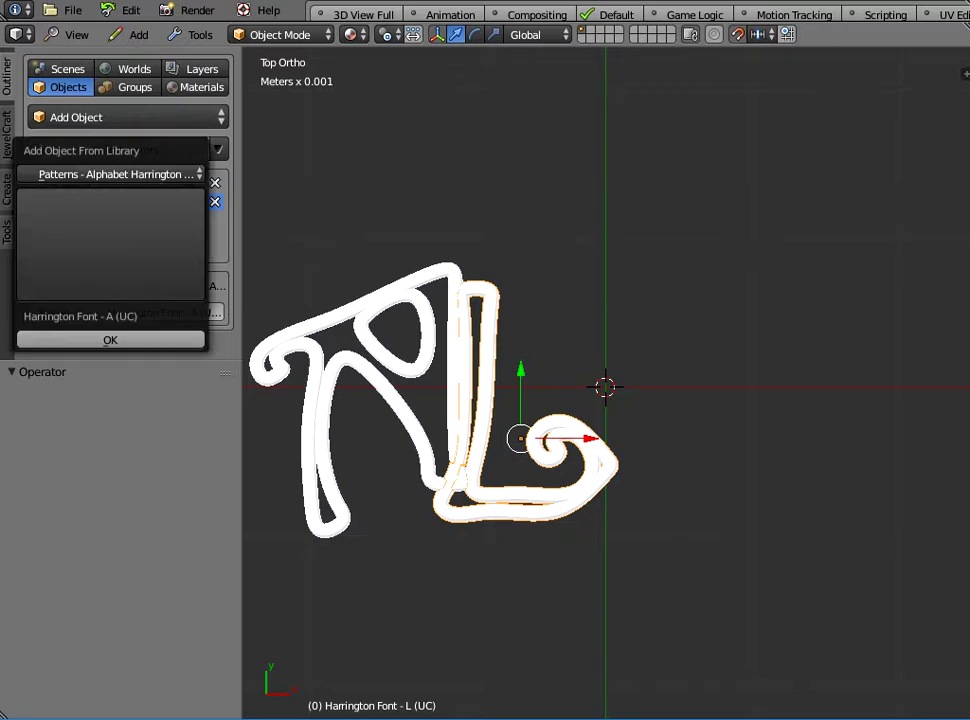
left_click(110, 245)
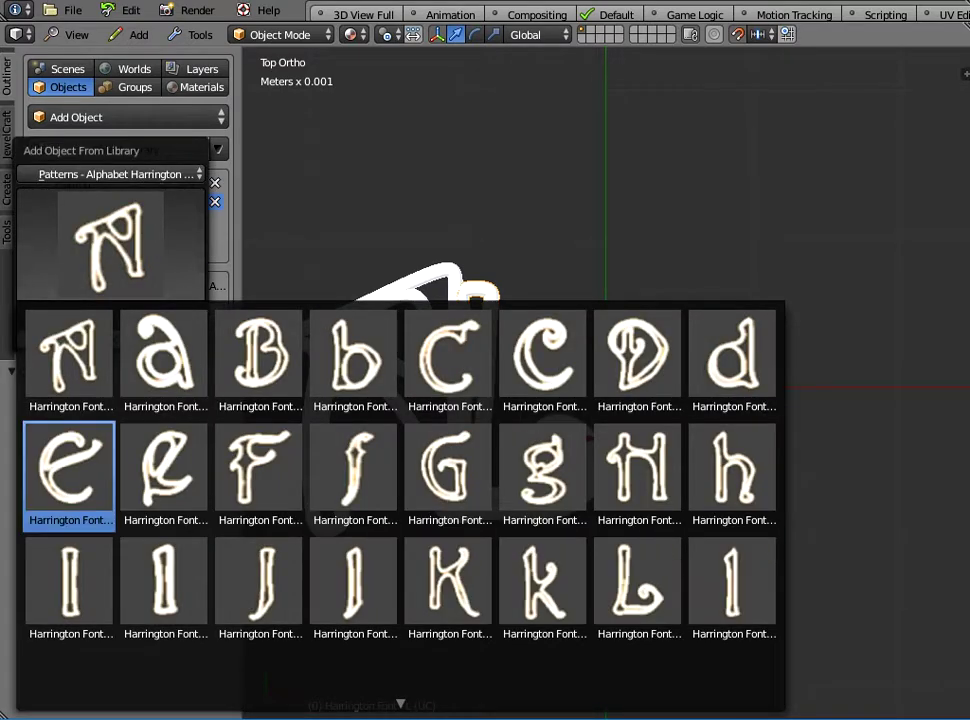
left_click(70, 580)
left_click(110, 340)
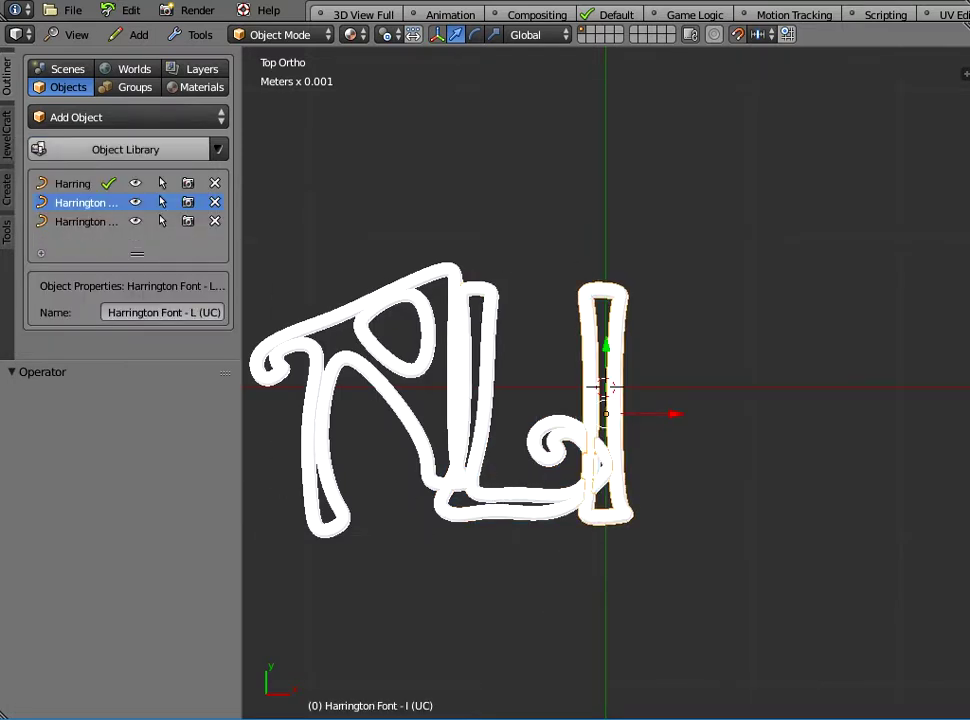
Add the uppercase Harrington Font S from the object library and place it overlapping the right side of the I.
left_click(76, 117)
left_click(120, 250)
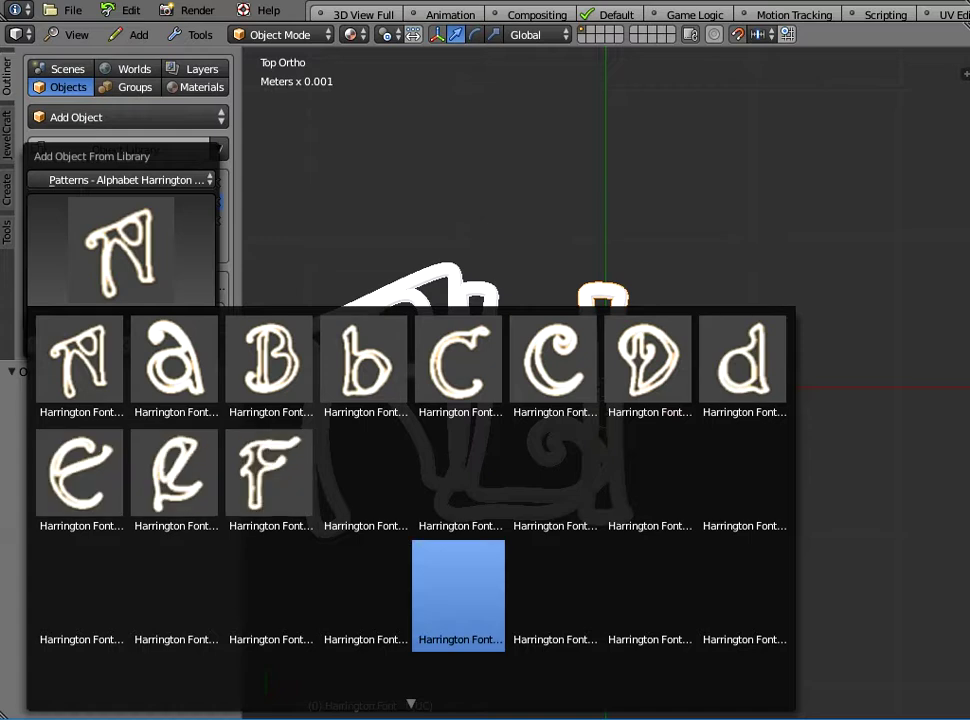
scroll(458, 520, "down", 1)
scroll(458, 520, "down", 3)
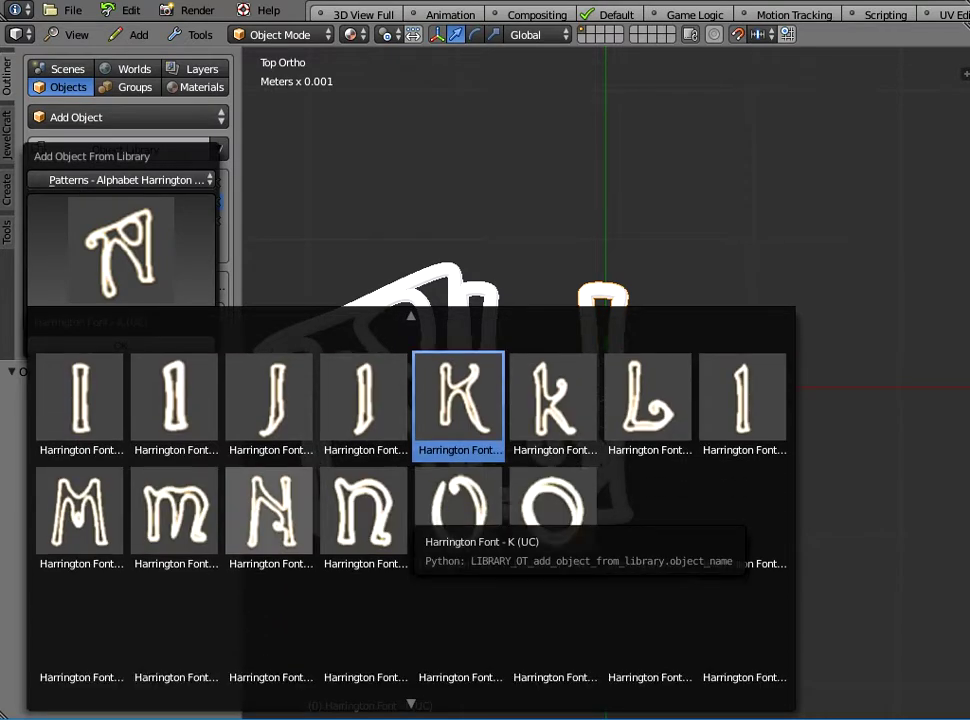
left_click(458, 425)
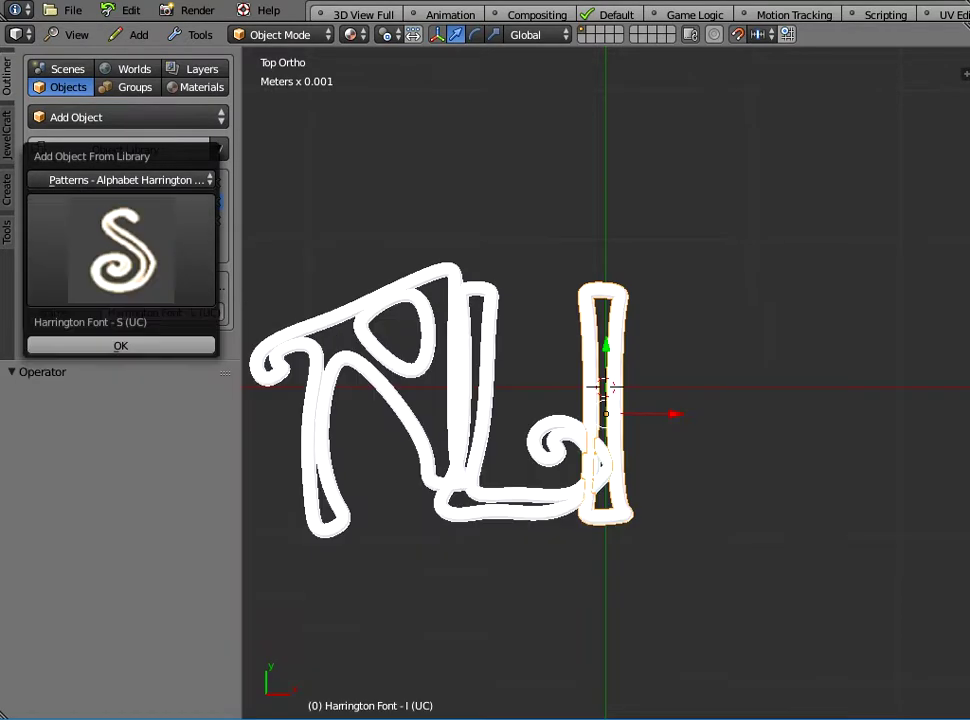
left_click(121, 345)
left_click(661, 411)
Add the uppercase Harrington Font O from the object library and place it overlapping the right side of the S.
left_click(76, 117)
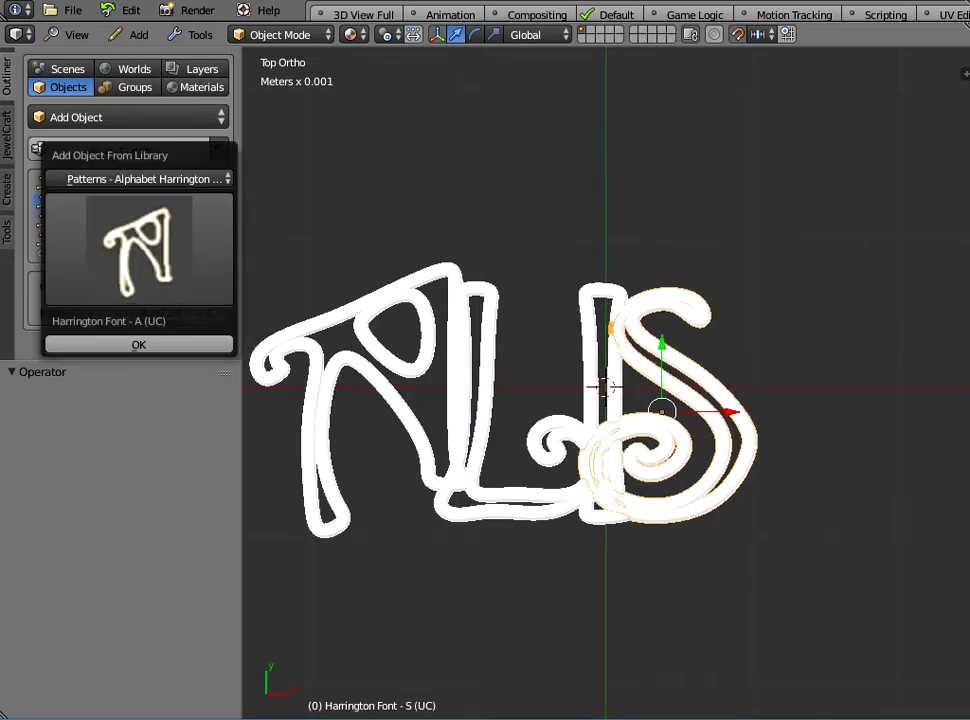
left_click(138, 250)
scroll(430, 410, "down", 6)
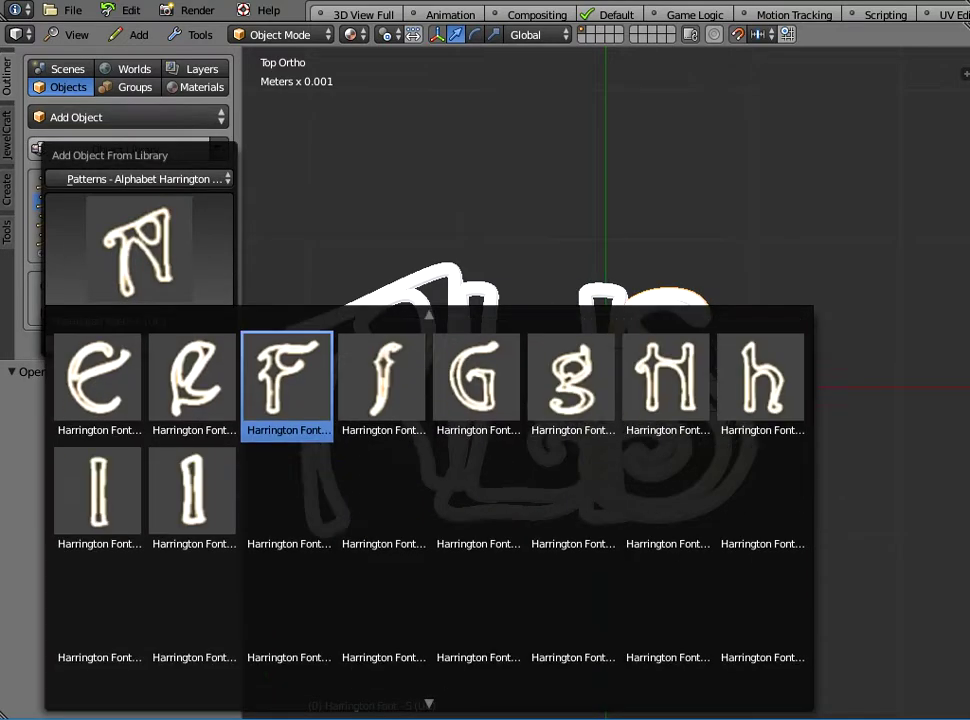
scroll(470, 470, "down", 3)
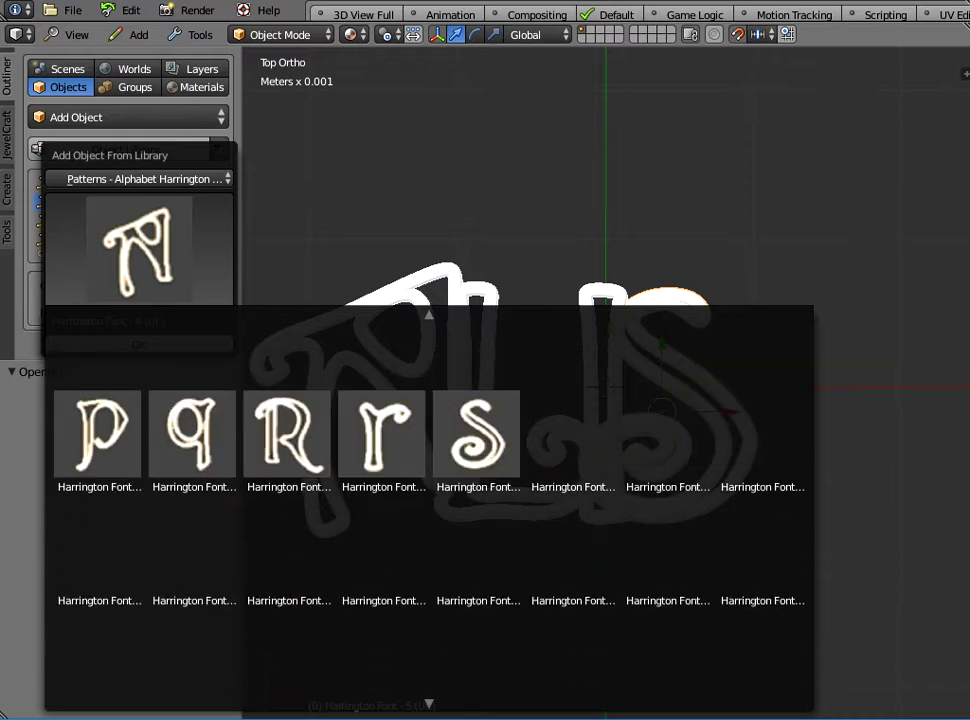
scroll(476, 470, "up", 3)
left_click(476, 415)
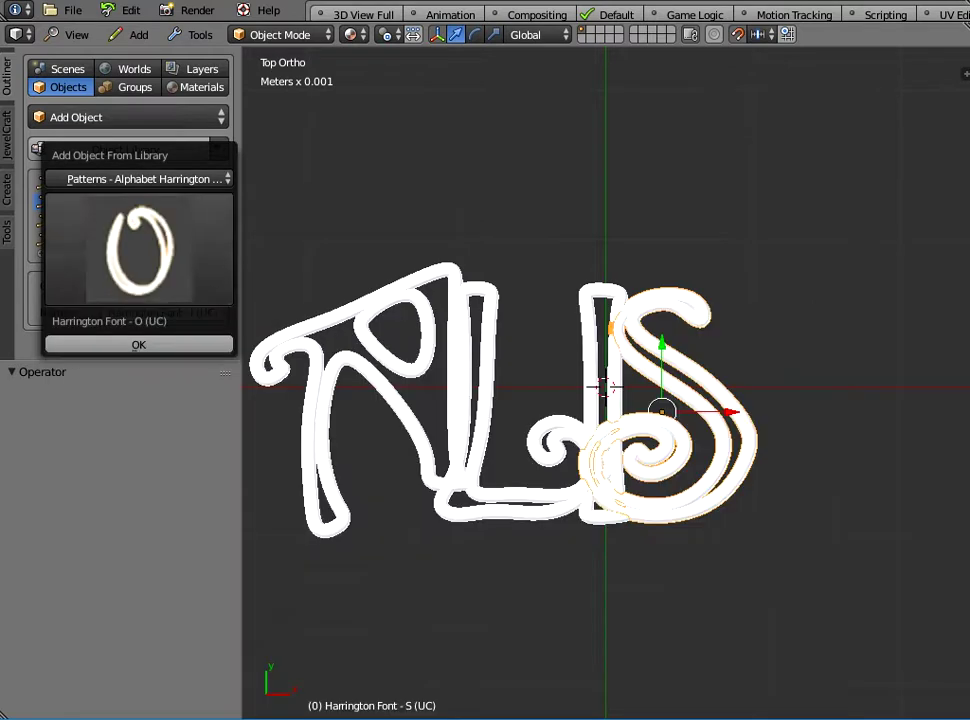
left_click(136, 344)
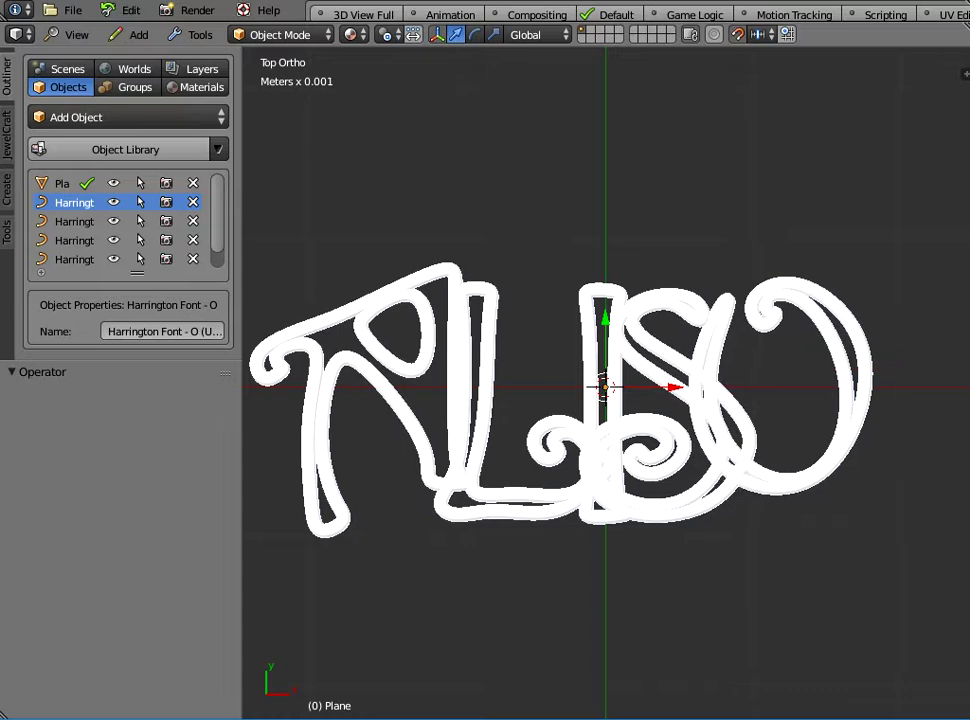
left_click(765, 366)
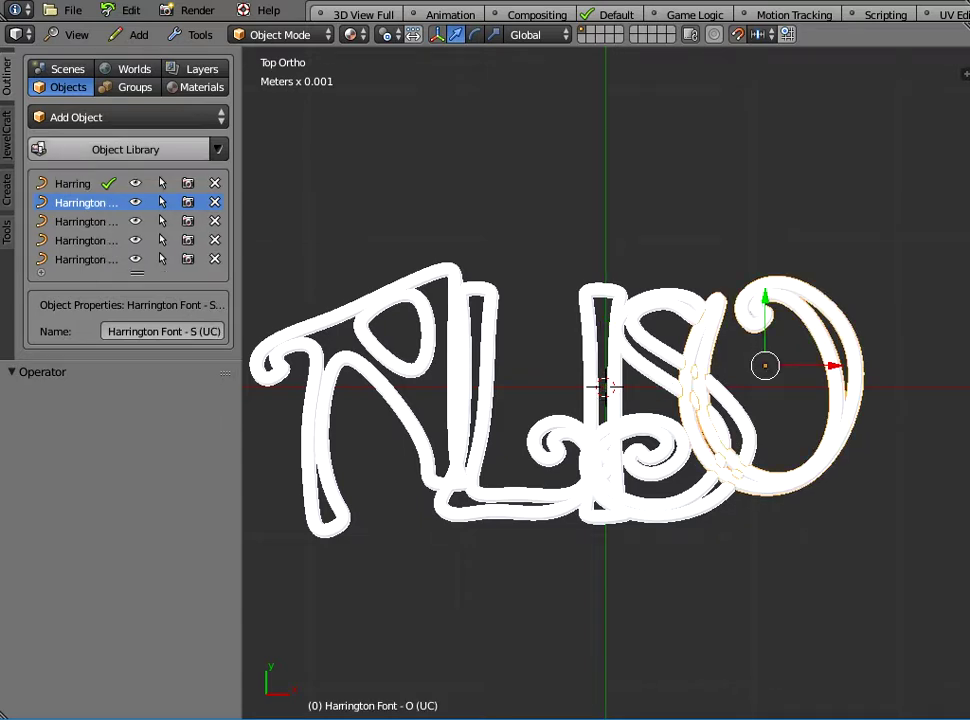
Add the uppercase Harrington Font N from the object library and place it overlapping the right side of the O.
left_click(126, 149)
left_click(130, 243)
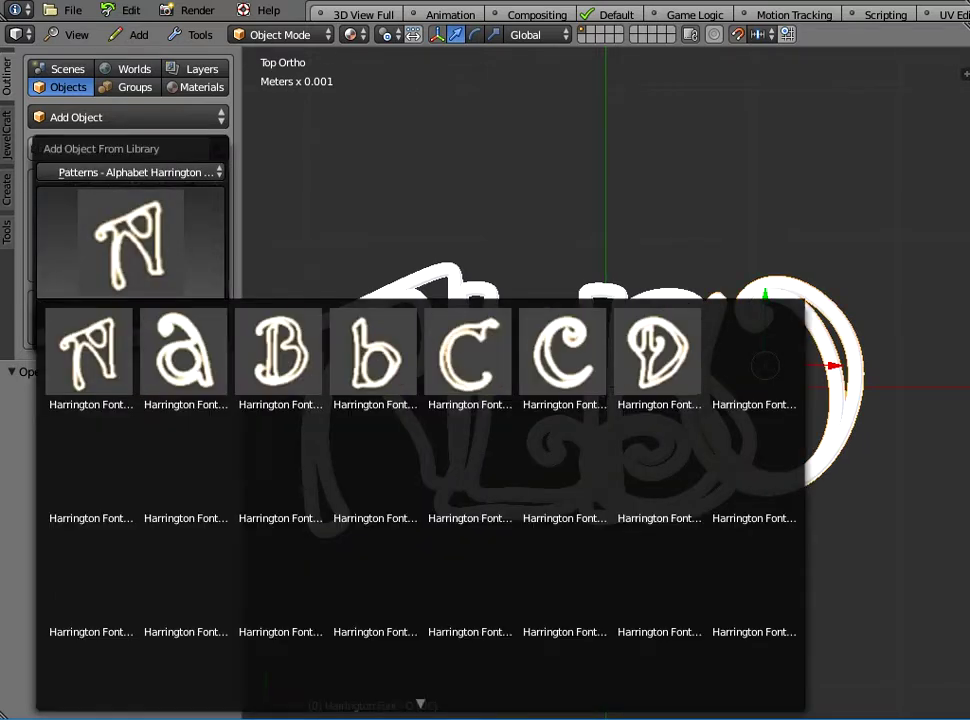
scroll(373, 510, "down", 6)
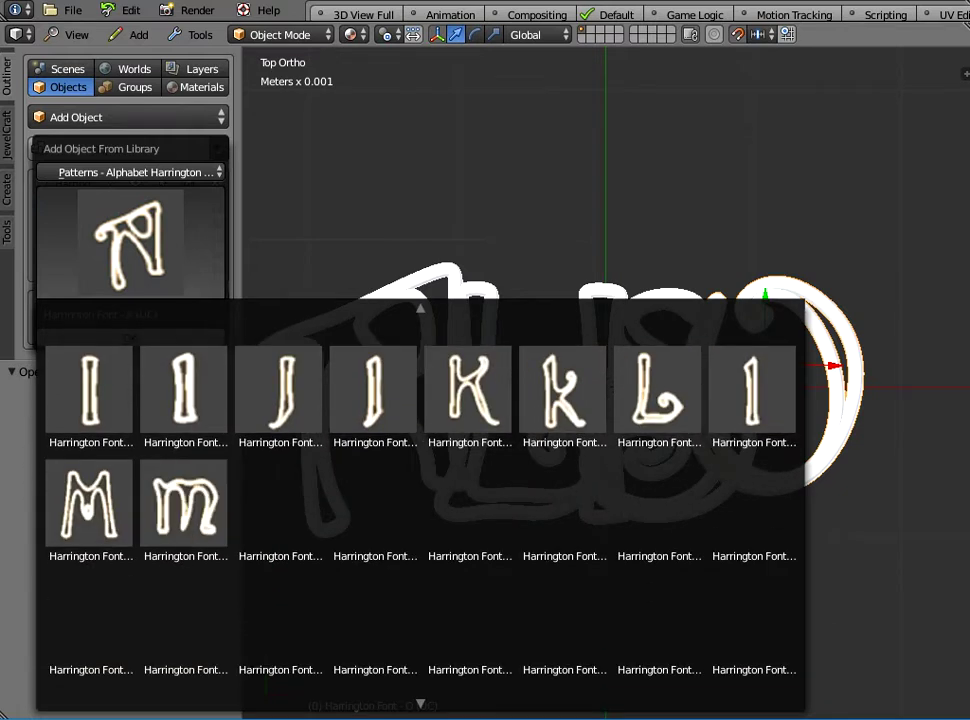
left_click(373, 510)
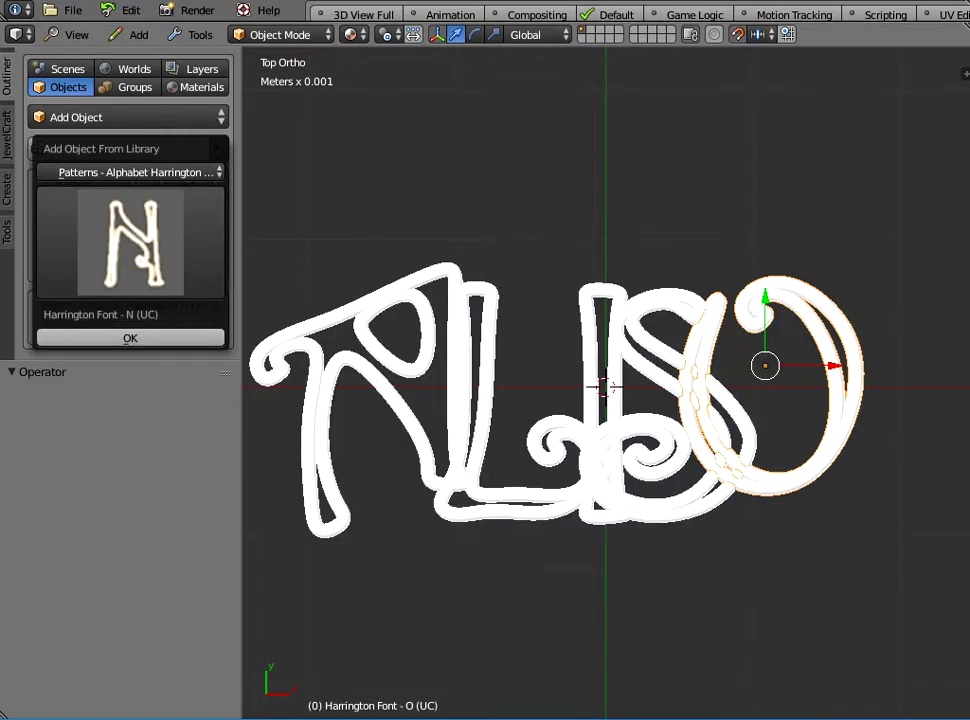
left_click(130, 337)
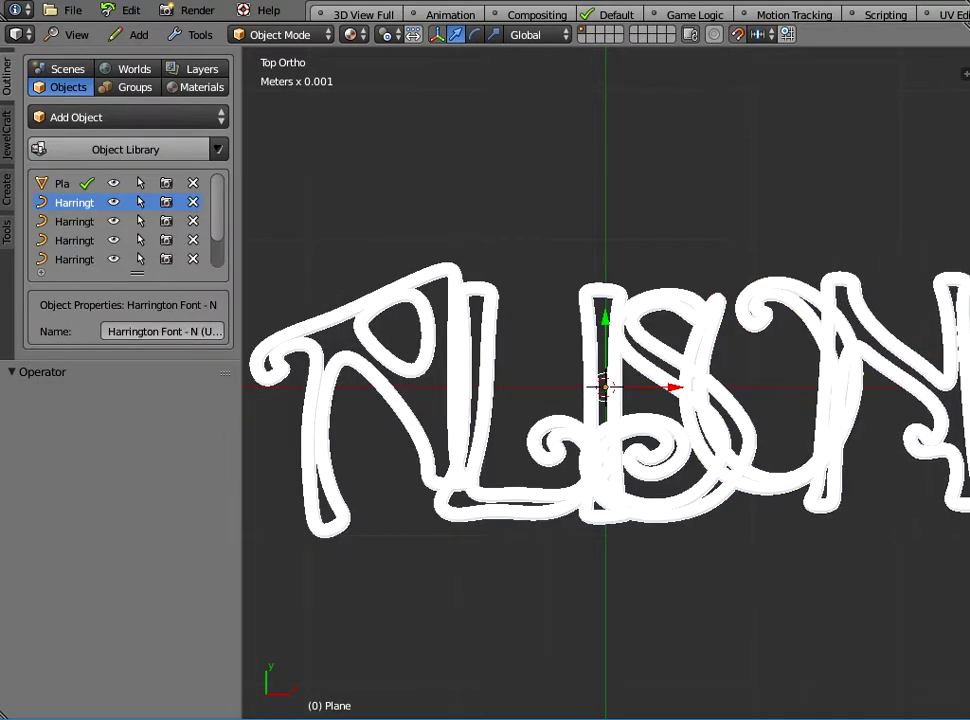
left_click(919, 406)
Select all six letter curves, with the A as the active object, and join them into a single object.
scroll(605, 383, "down", 3)
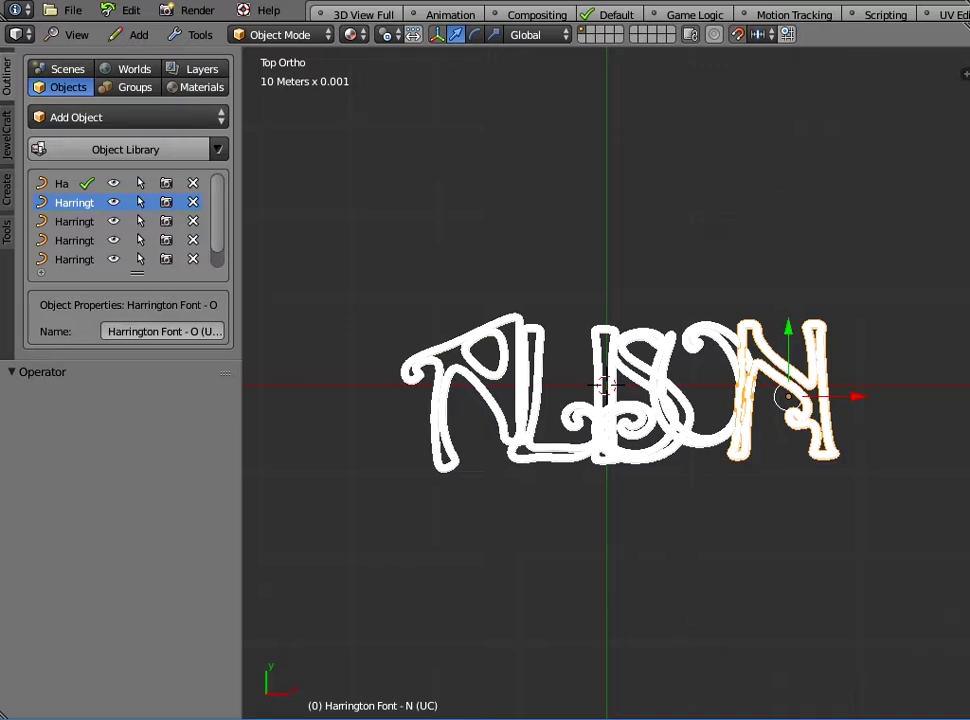
right_click(715, 432, "shift")
right_click(640, 430, "shift")
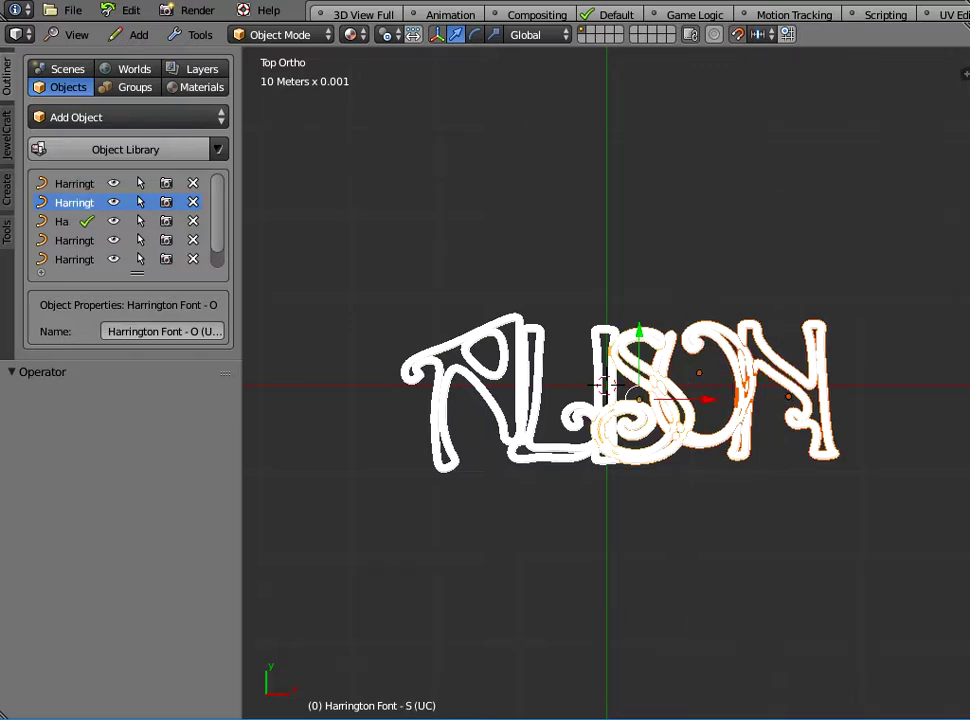
right_click(607, 430, "shift")
right_click(527, 440, "shift")
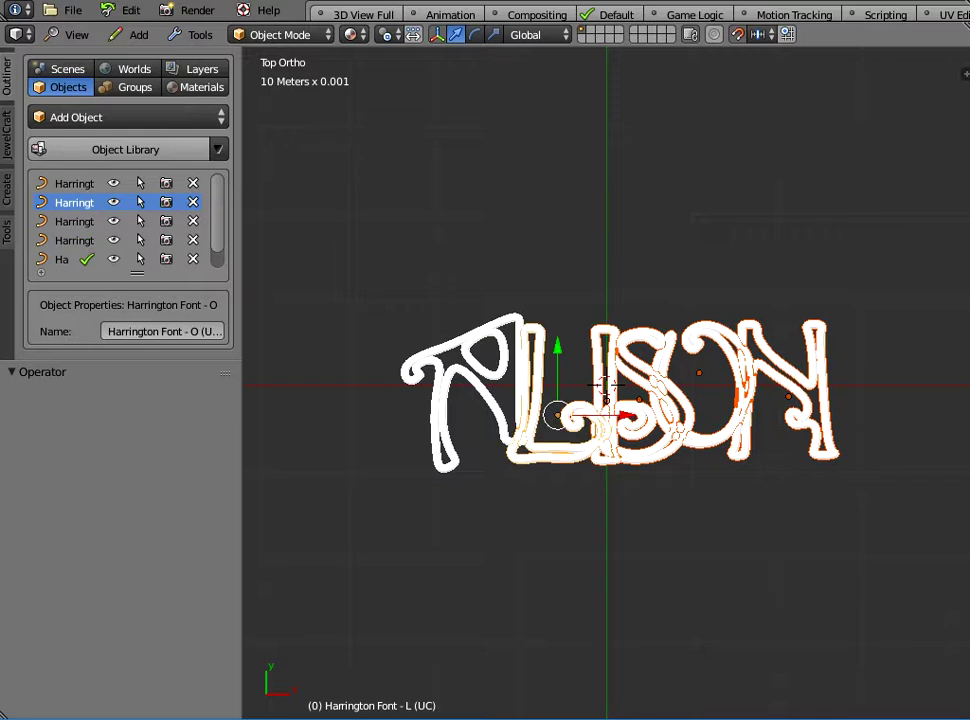
right_click(440, 430, "shift")
left_click(195, 34)
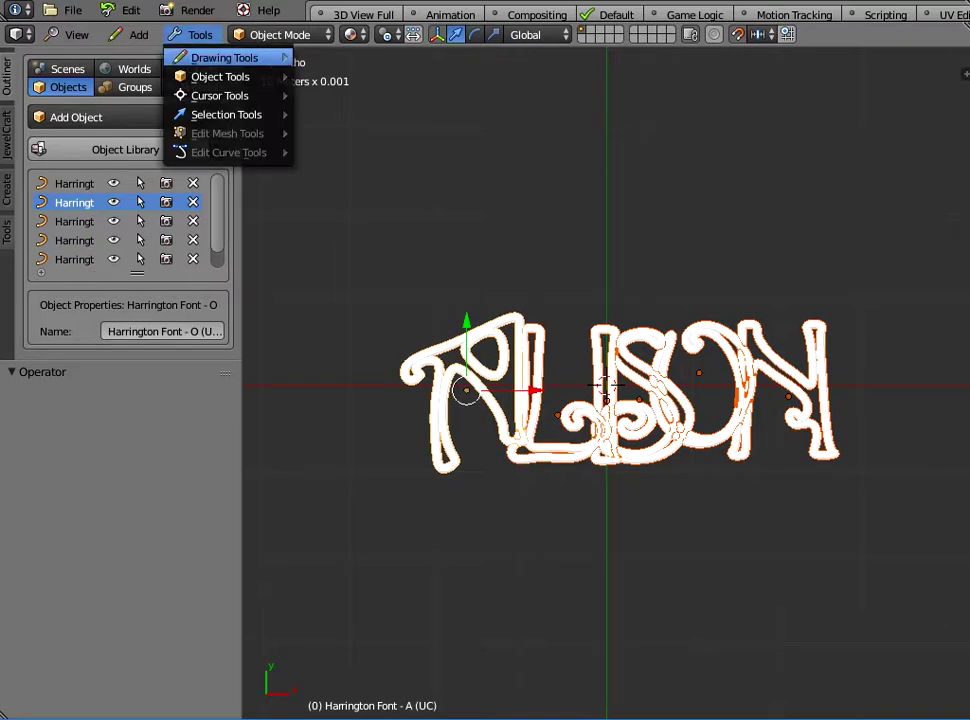
mouse_move(220, 76)
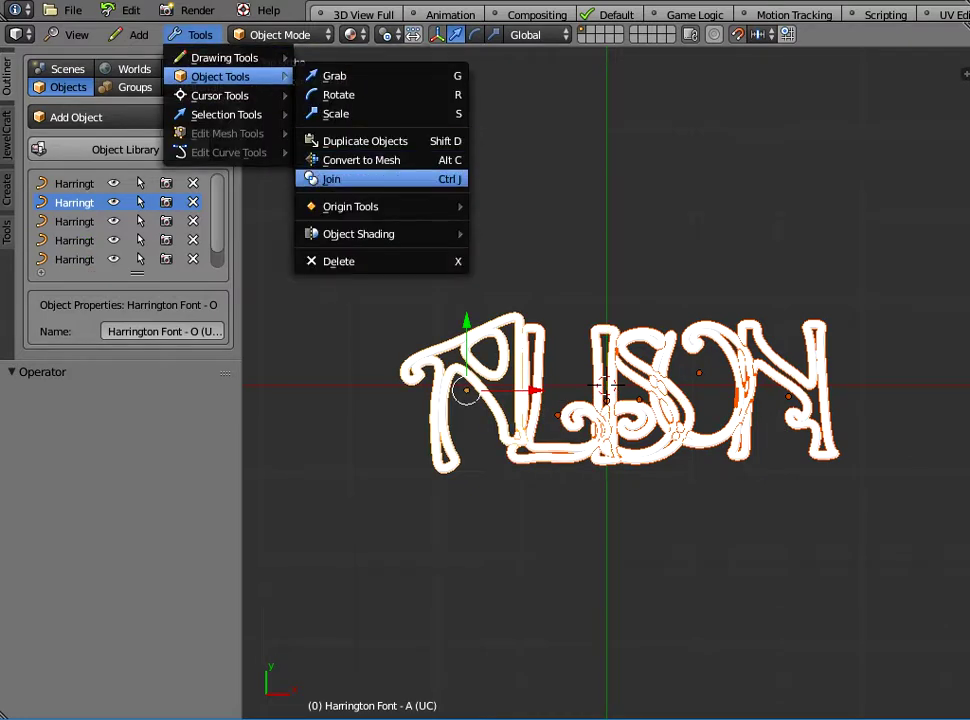
left_click(330, 180)
Set the joined lettering's origin to its geometry.
left_click(195, 34)
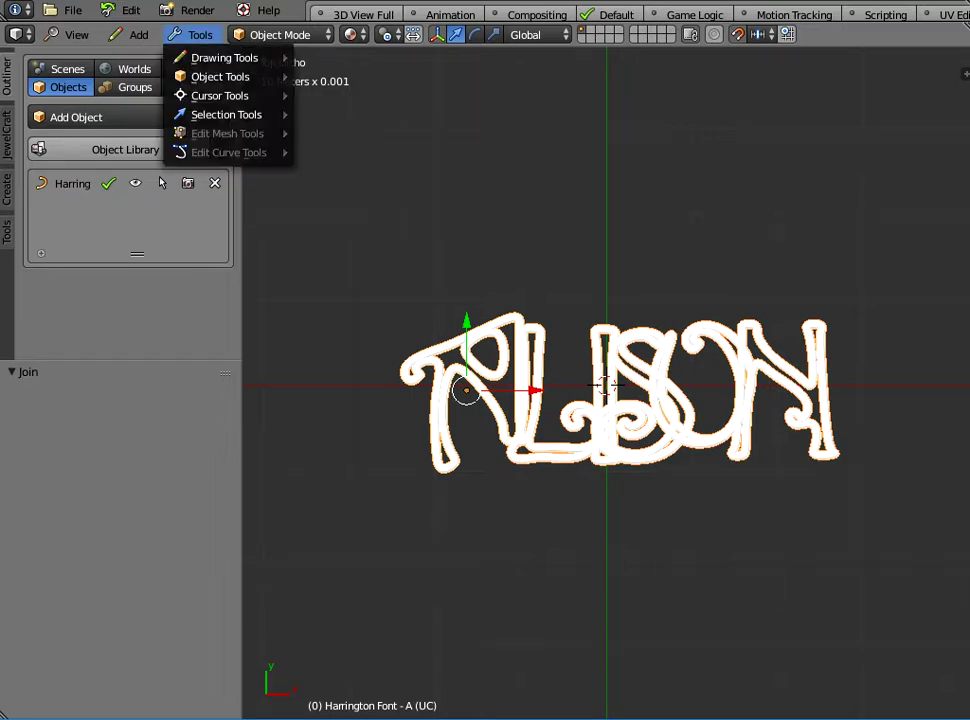
mouse_move(220, 76)
mouse_move(350, 206)
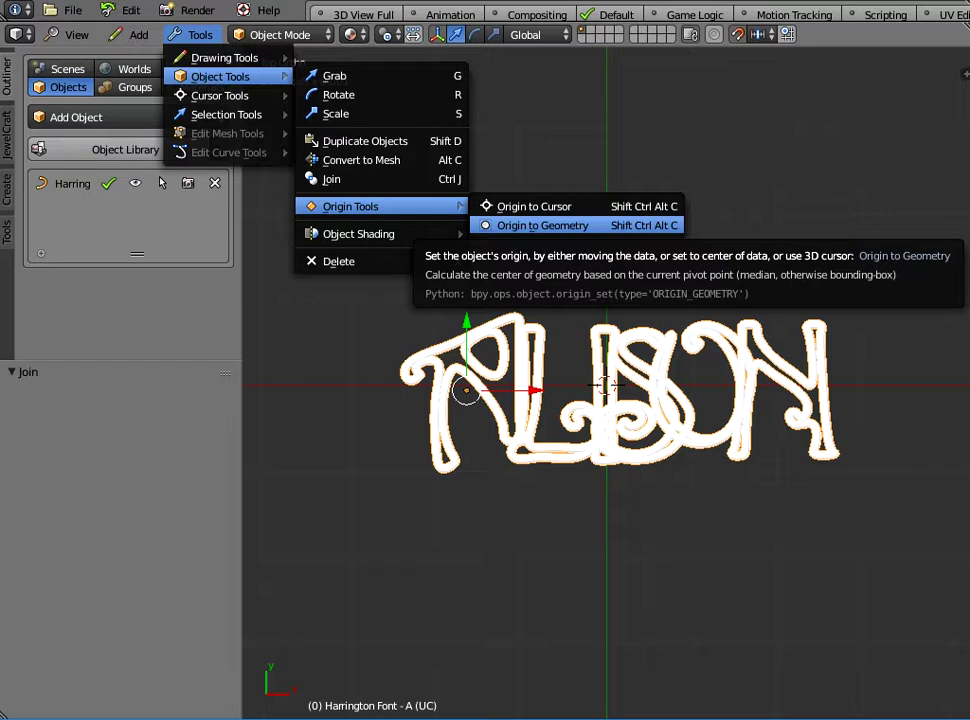
left_click(543, 225)
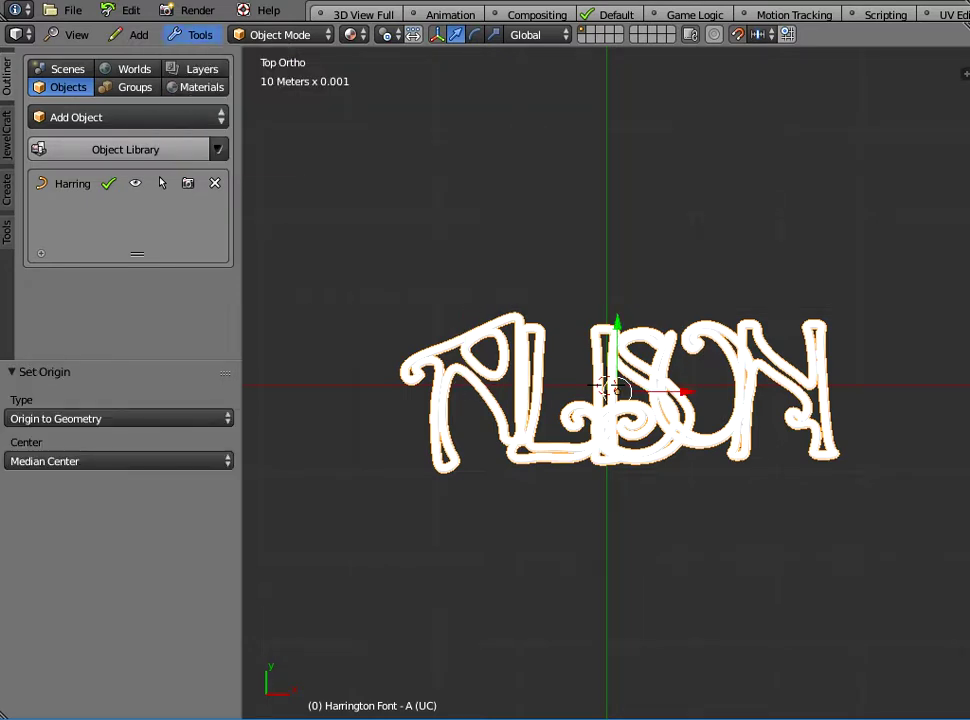
Snap the joined lettering to the 3D cursor at the scene centre and view it at an angle.
left_click(193, 34)
mouse_move(222, 95)
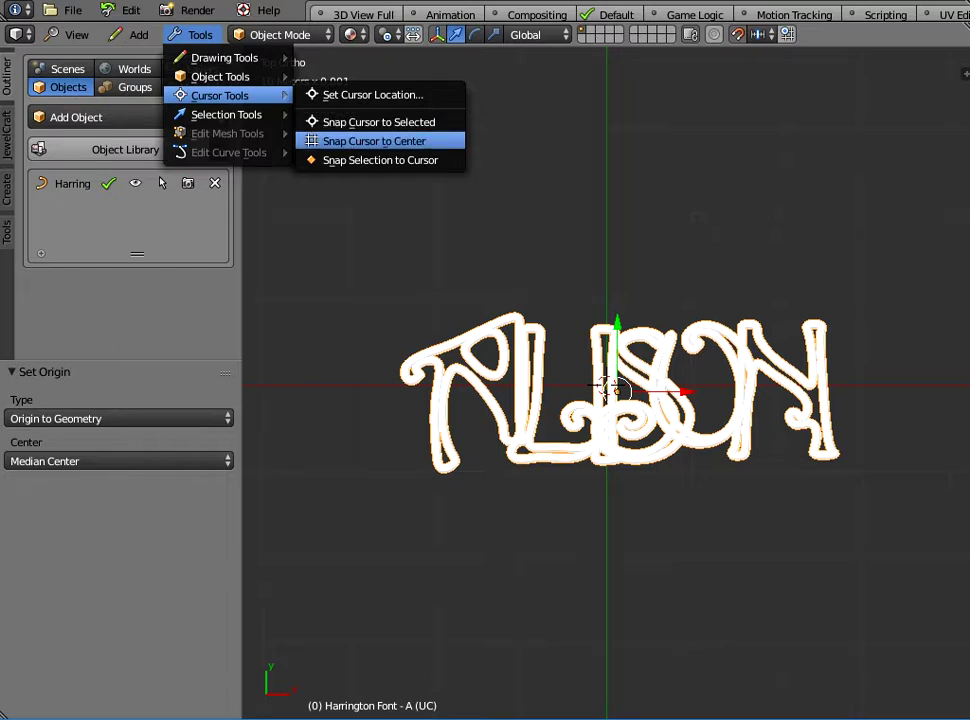
left_click(375, 160)
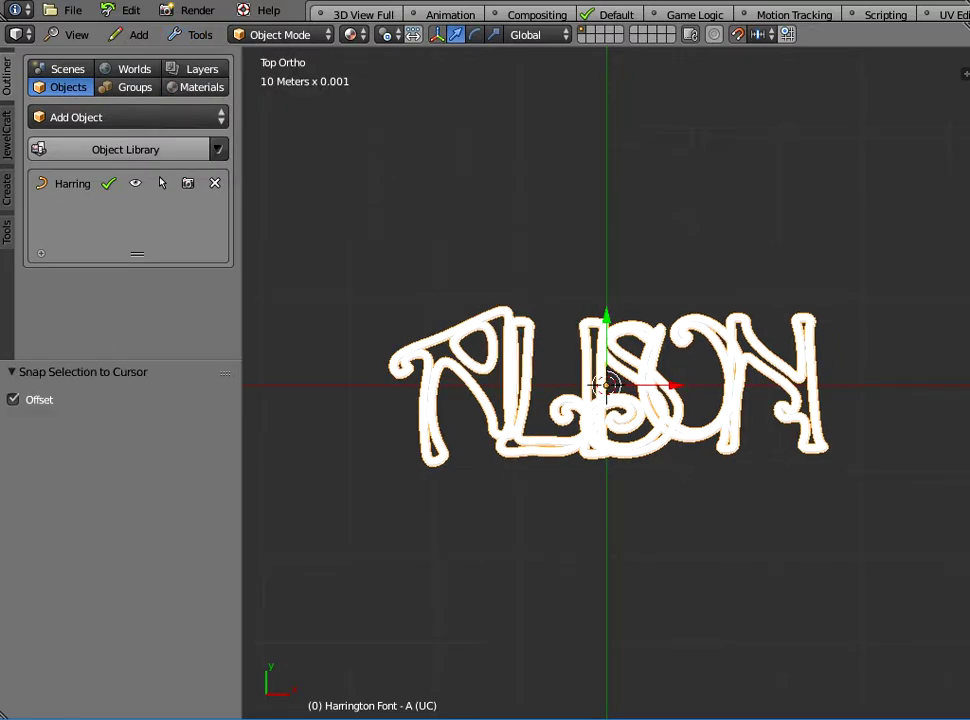
middle_click_drag(600, 480, 620, 420)
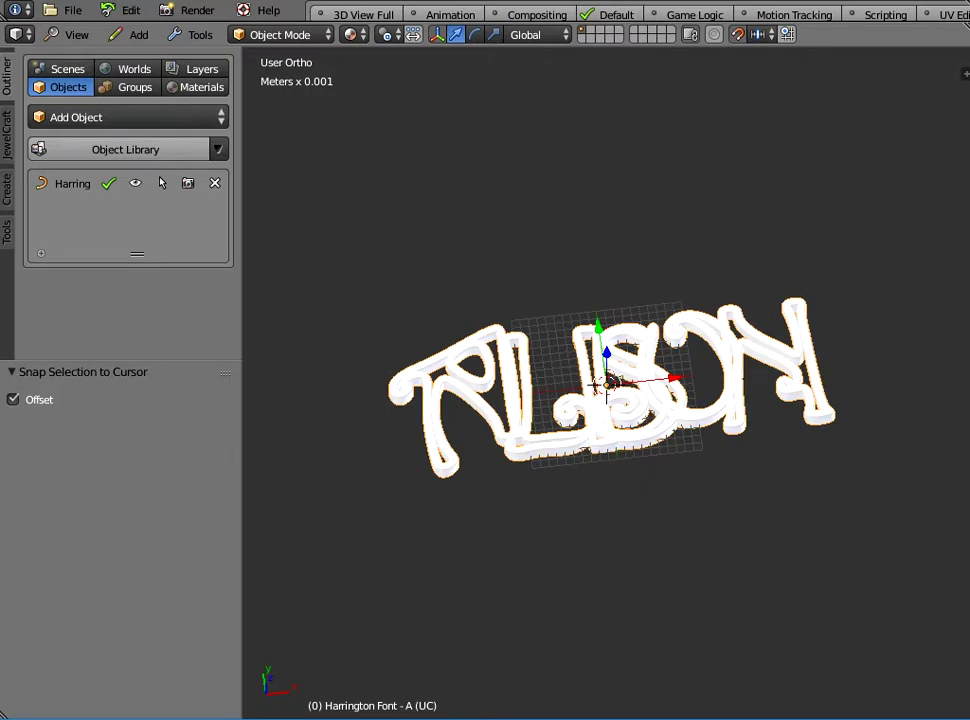
Check the joined lettering's overall dimensions, and return to the top view.
key("n")
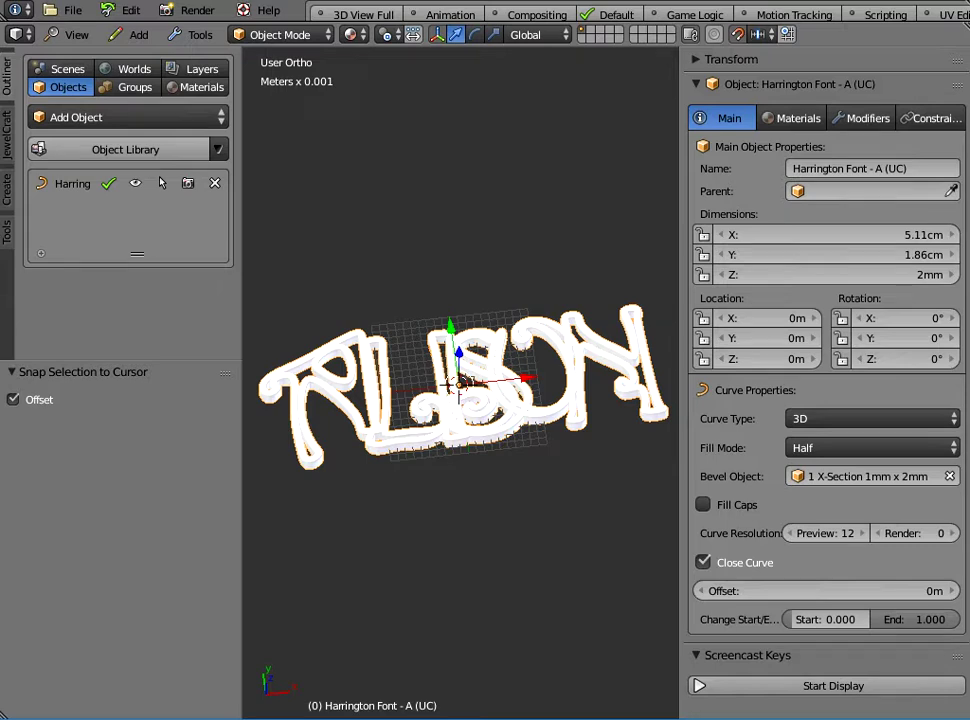
key("n")
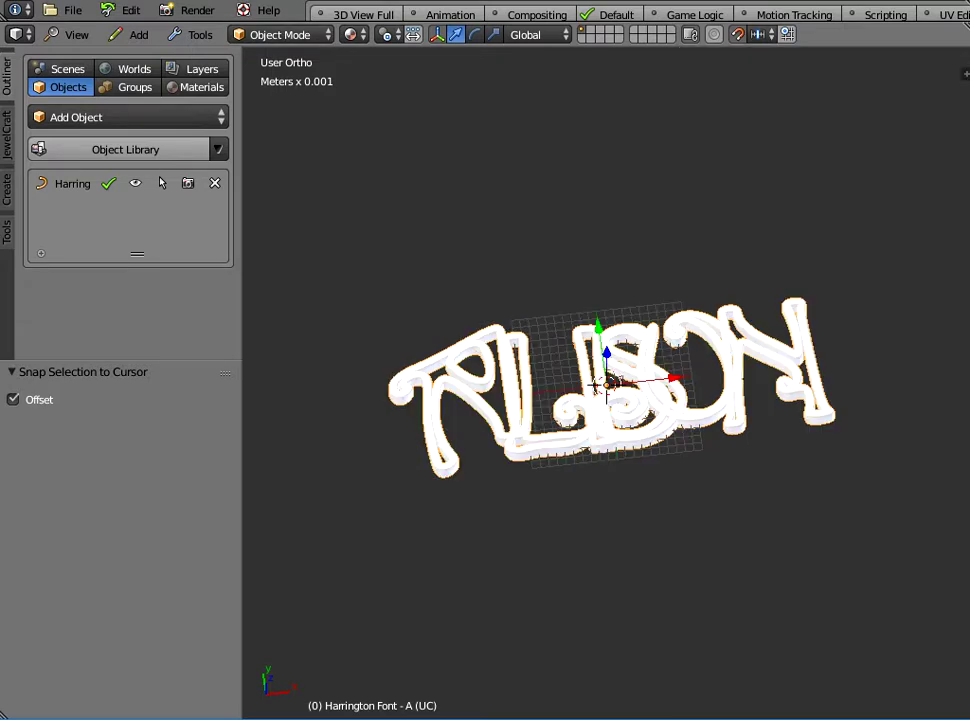
left_click(76, 34)
left_click(76, 197)
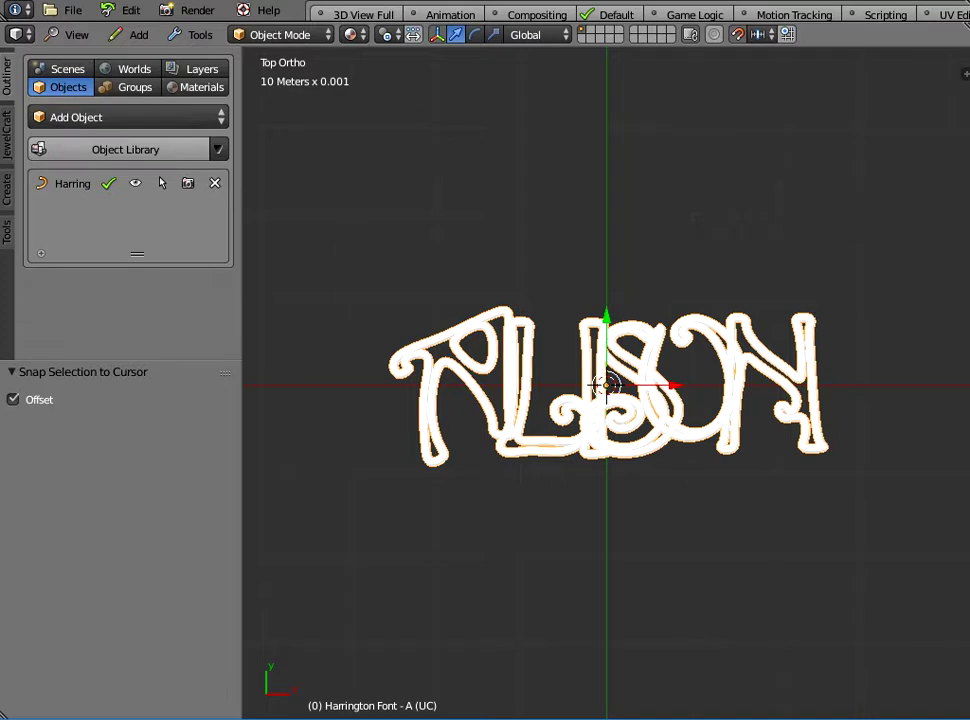
Add the Ring 2.5mm Diameter Hole from the Jewellery - Findings library and place it touching the outer scroll of the A.
left_click(160, 117)
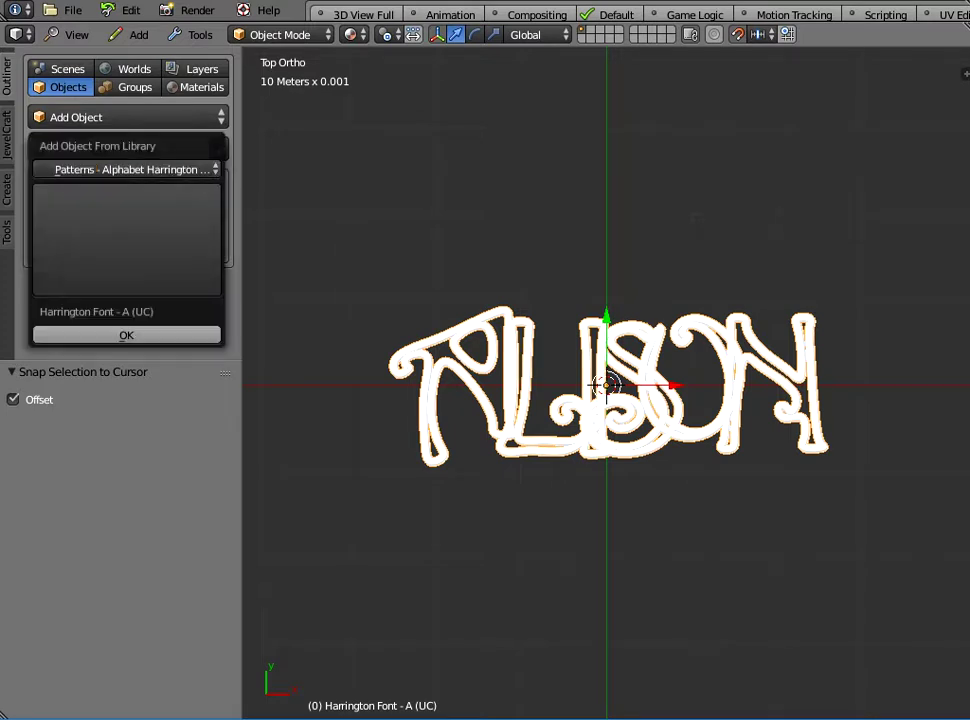
left_click(135, 169)
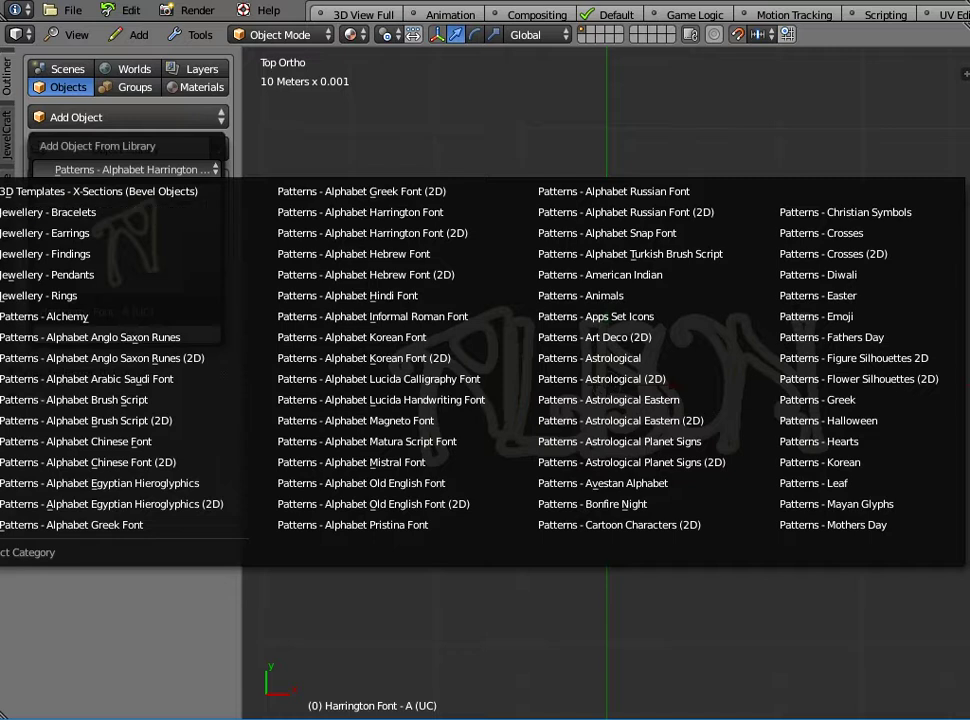
left_click(60, 254)
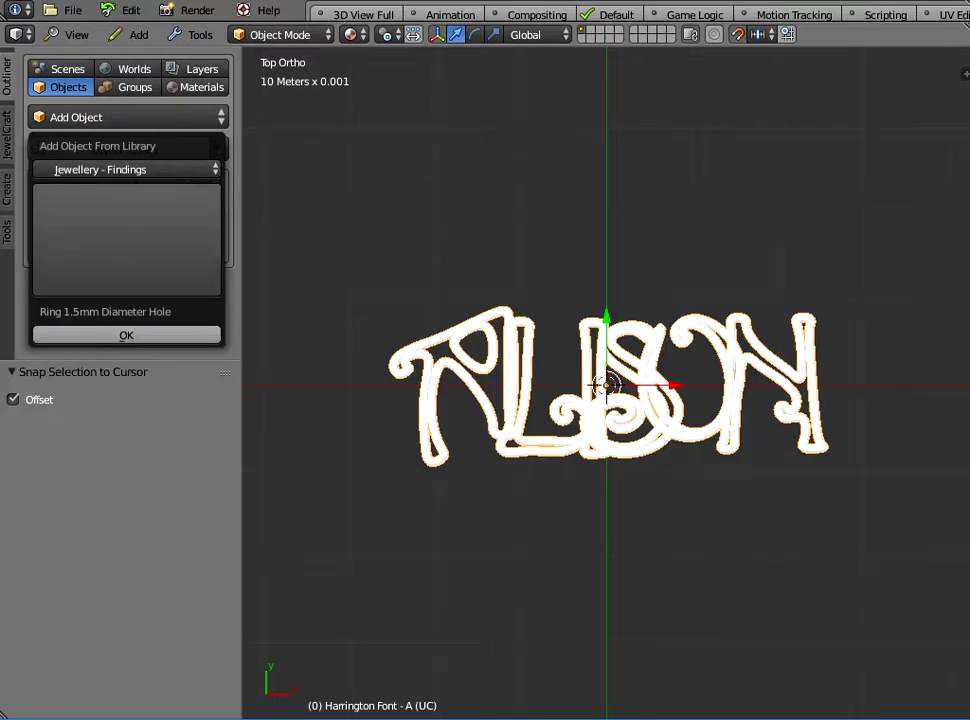
left_click(120, 242)
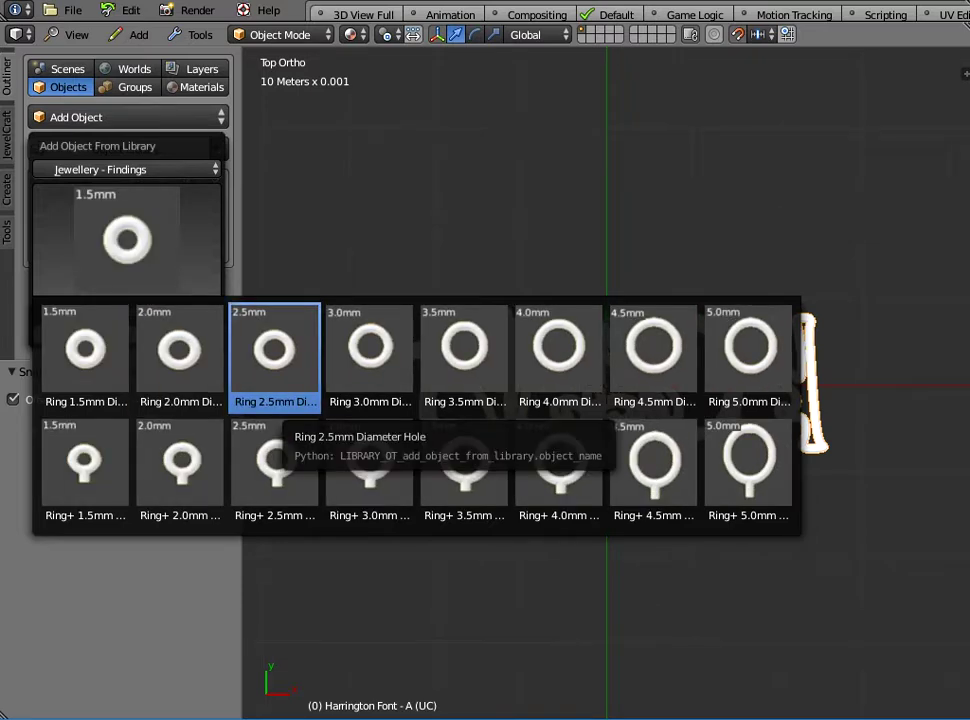
left_click(274, 355)
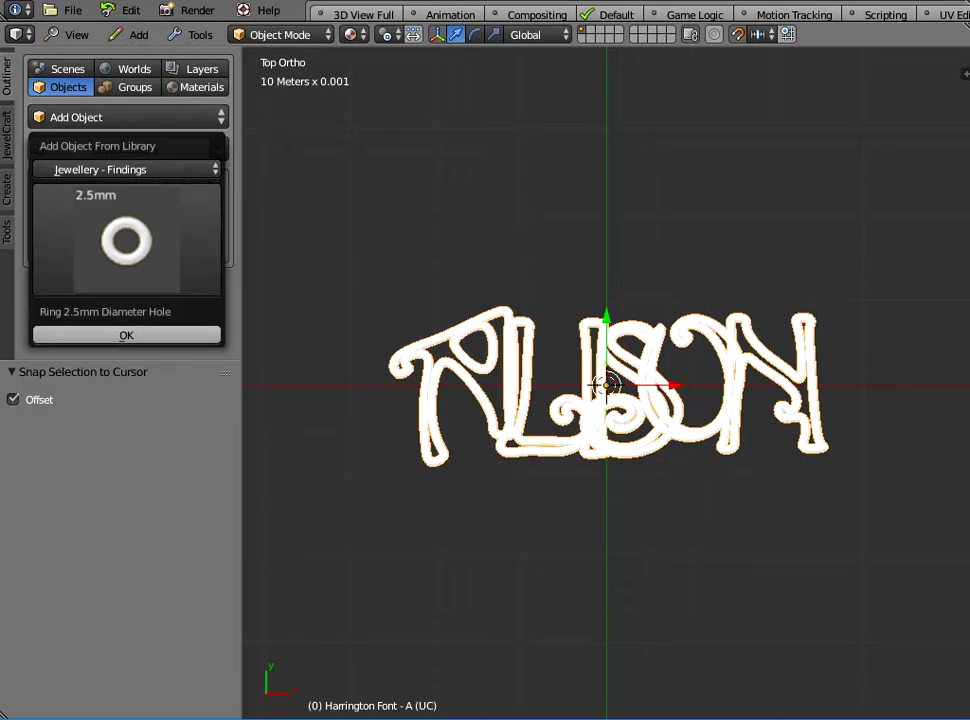
left_click(135, 335)
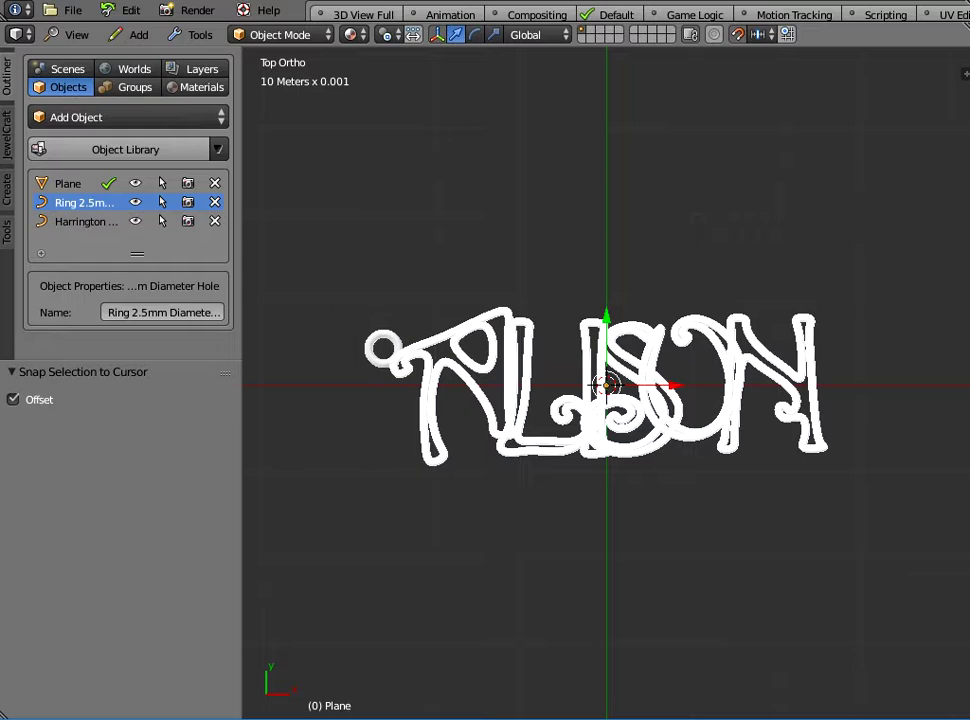
left_click(379, 351)
Inspect from an angle how the ring meets the A's scroll, and return to a top view of the whole design.
scroll(379, 351, "up", 3)
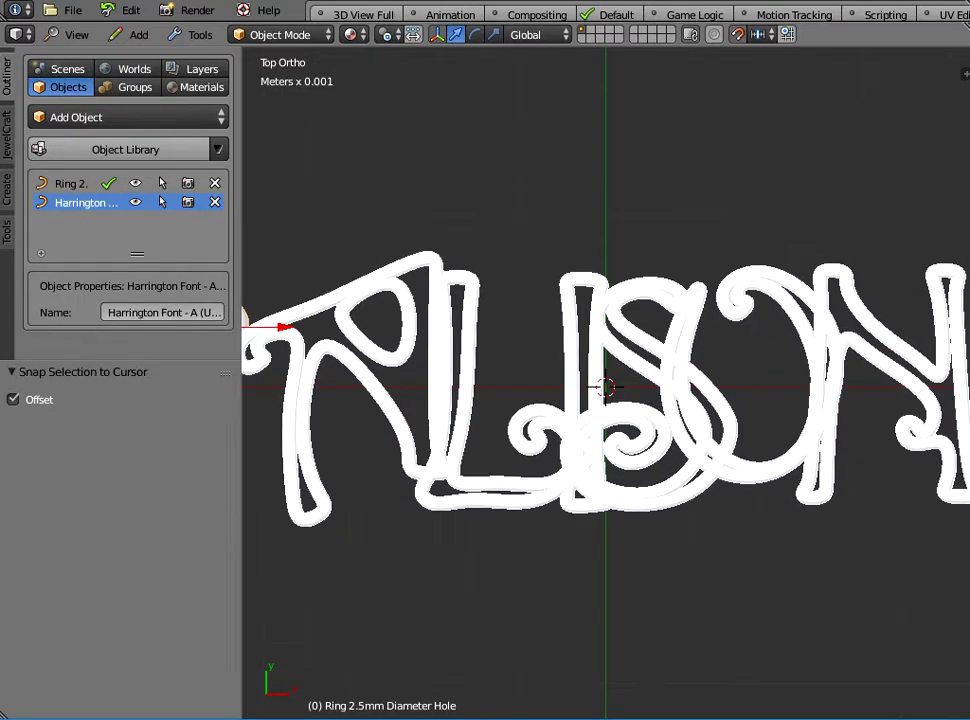
scroll(379, 351, "down", 1)
middle_click_drag(379, 351, 668, 364, "shift")
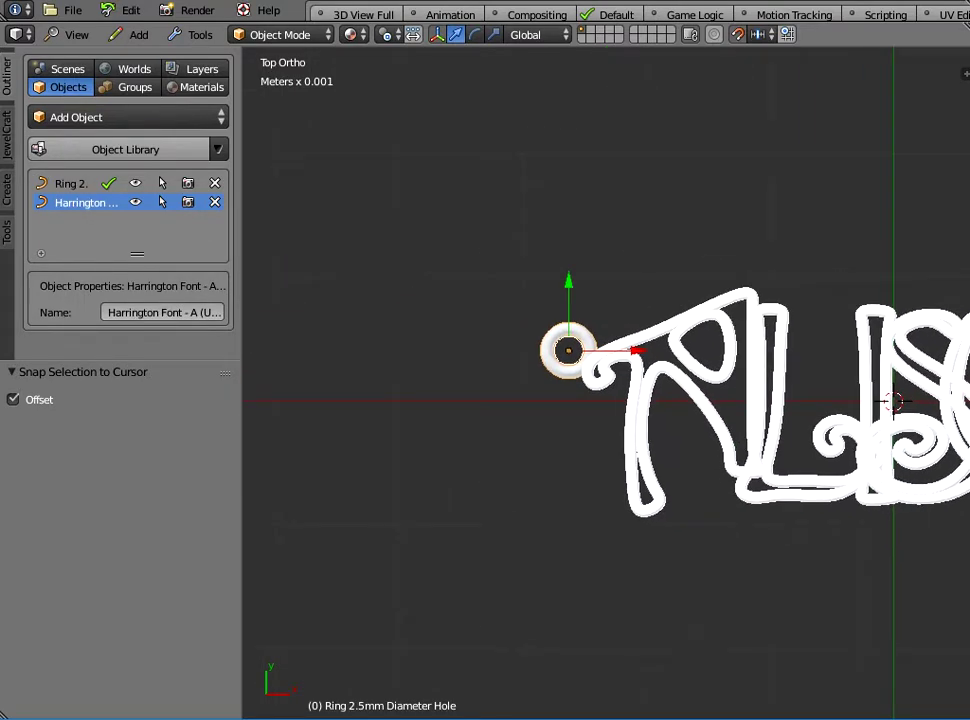
scroll(668, 364, "up", 2)
scroll(608, 382, "up", 5)
middle_click_drag(608, 382, 680, 305)
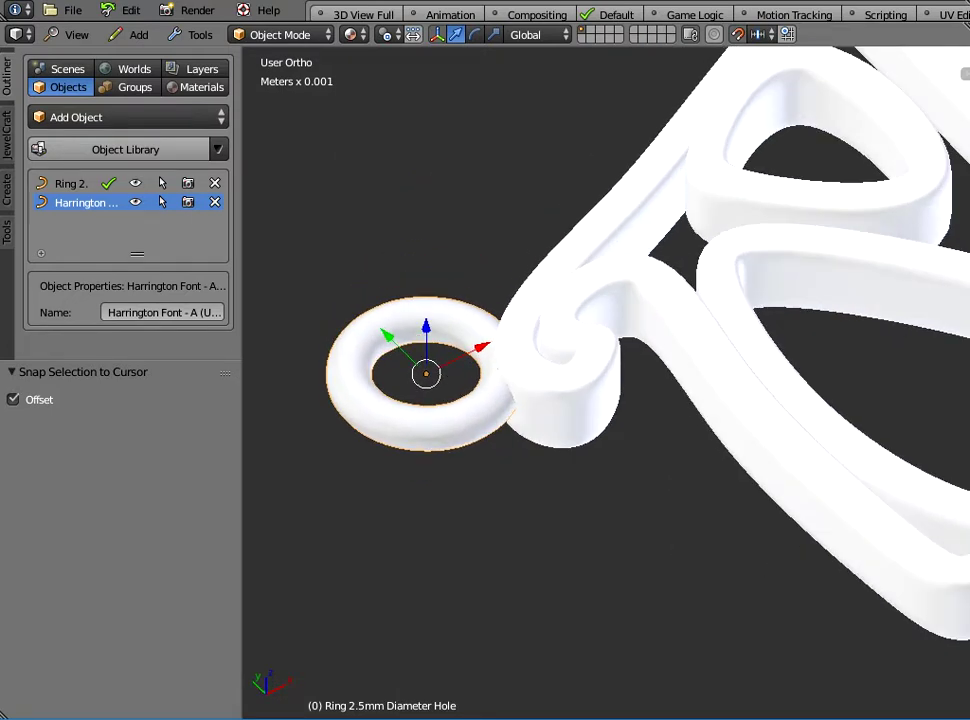
left_click(70, 34)
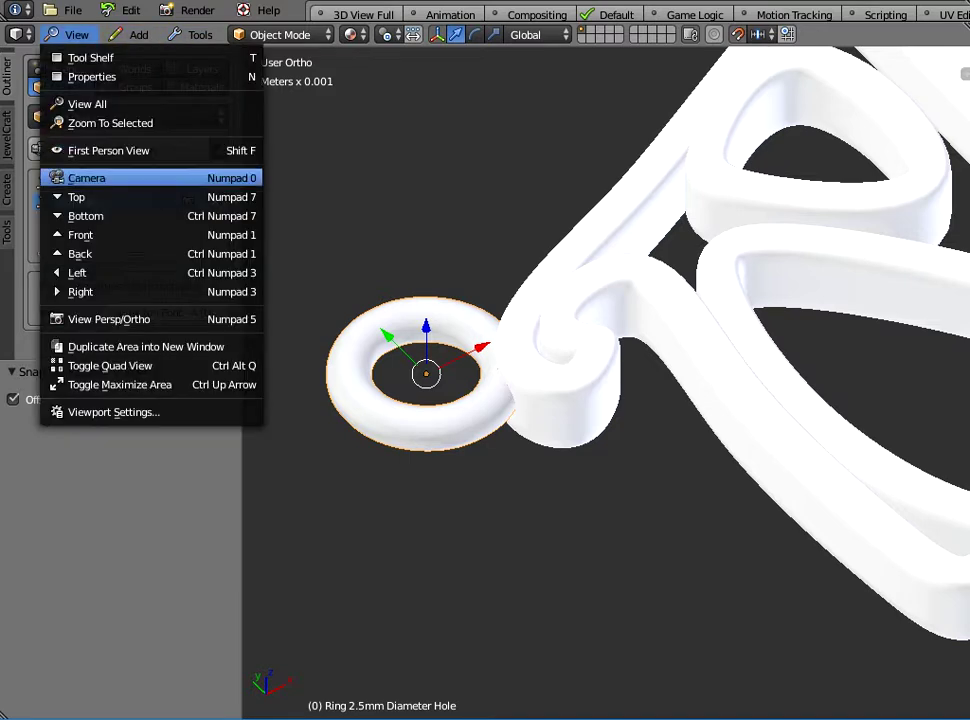
left_click(88, 197)
scroll(606, 383, "down", 5)
middle_click_drag(606, 383, 399, 345, "shift")
scroll(606, 383, "down", 4)
middle_click_drag(606, 383, 515, 383, "shift")
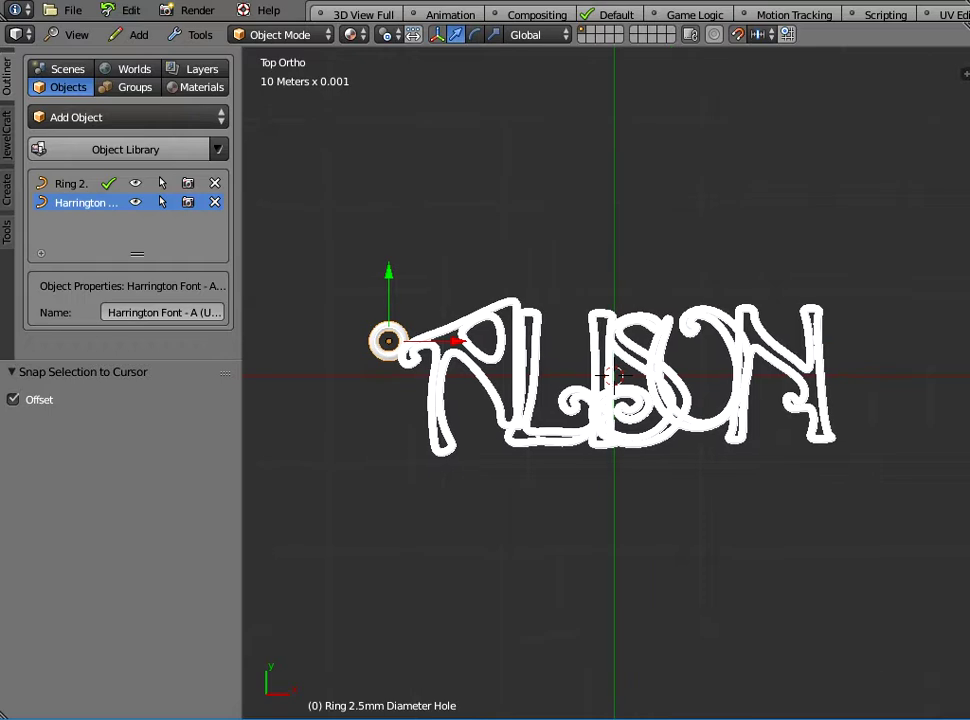
Duplicate the ring and move the copy 5 cm along the X axis onto the N.
left_click(190, 34)
mouse_move(220, 76)
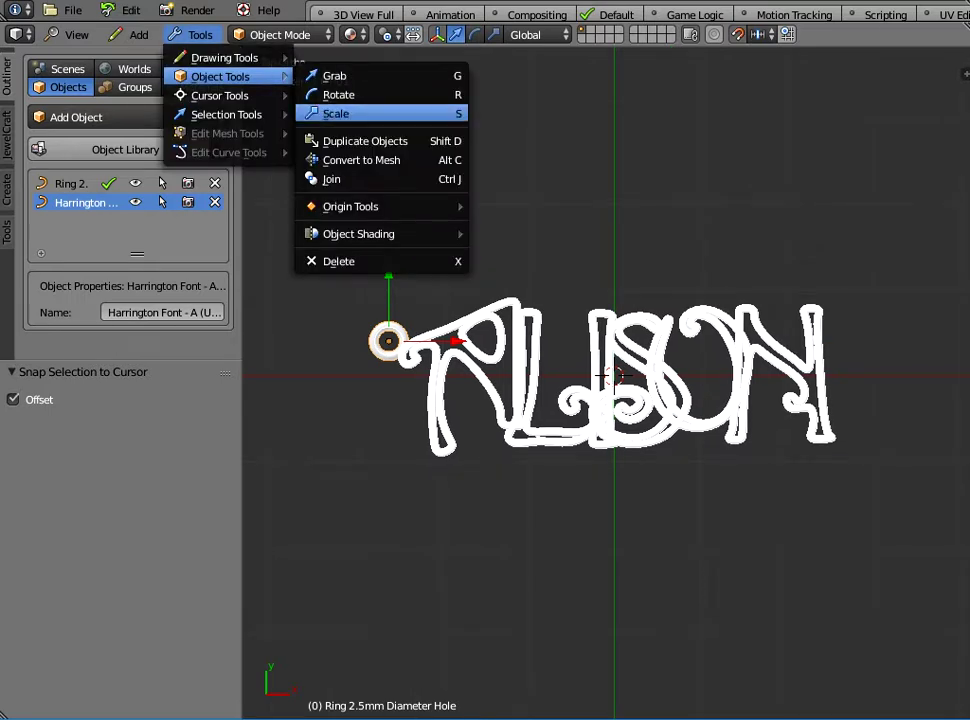
left_click(365, 141)
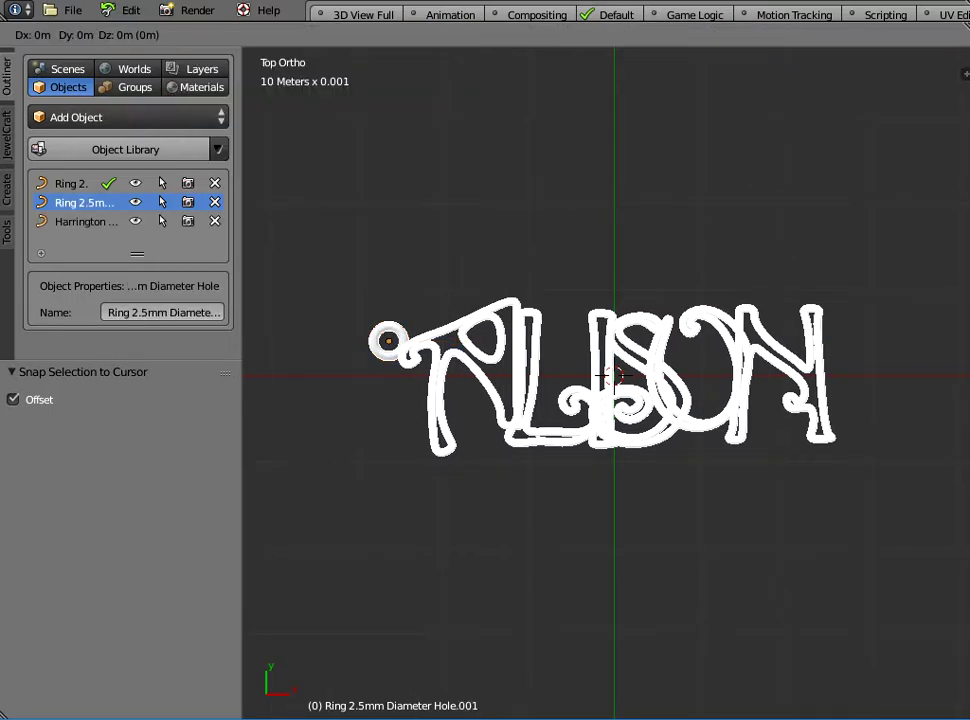
key("Return")
key("g")
key("x")
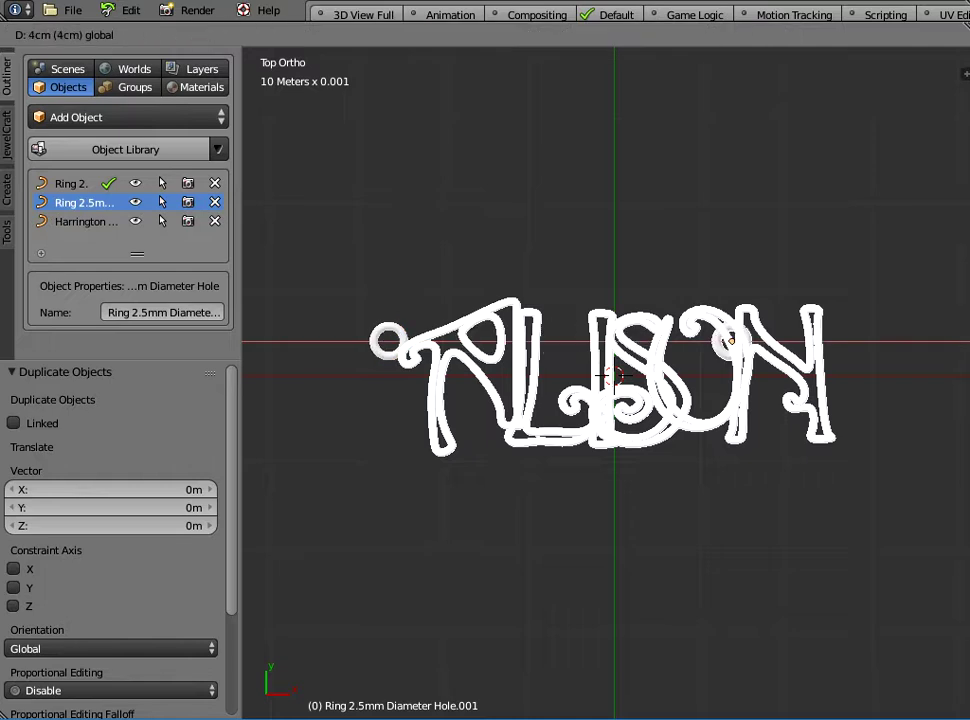
left_click(629, 258)
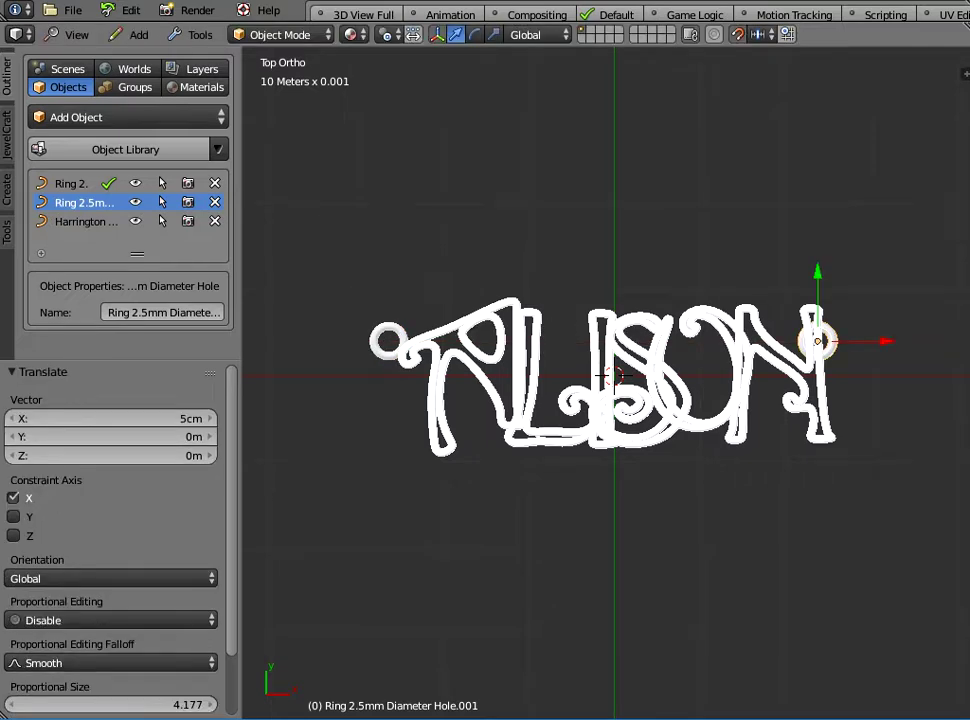
Turn off snapping and move the copied ring about 2.29 mm further along X until it just overlaps the N's outer stem.
key("shift+Tab")
middle_click_drag(629, 258, 436, 259, "shift")
scroll(609, 380, "up", 8)
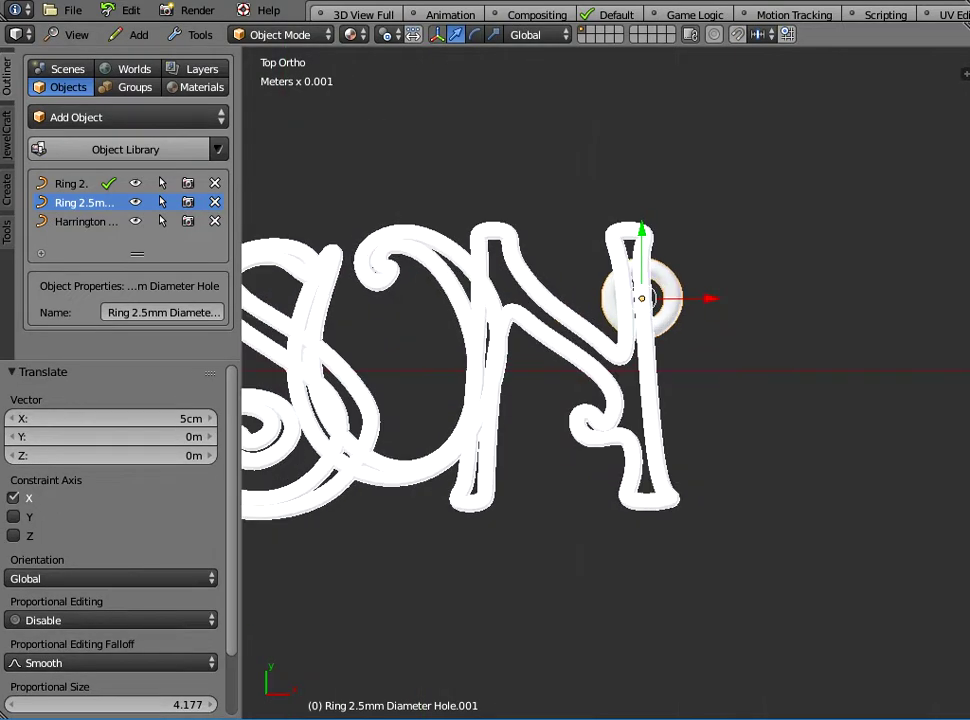
key("g")
key("x")
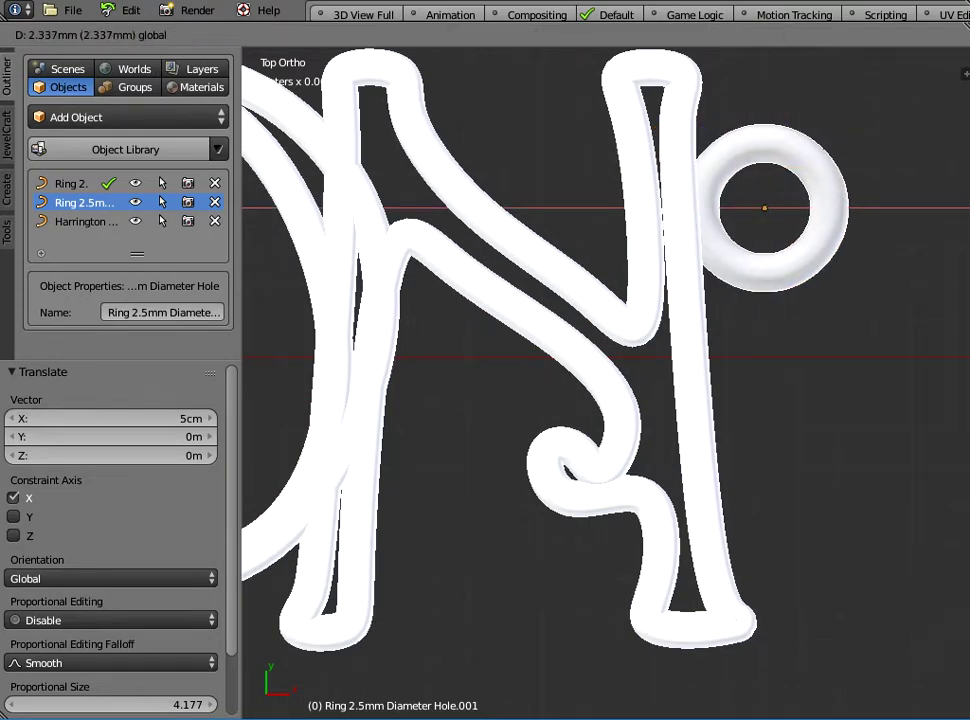
key("Return")
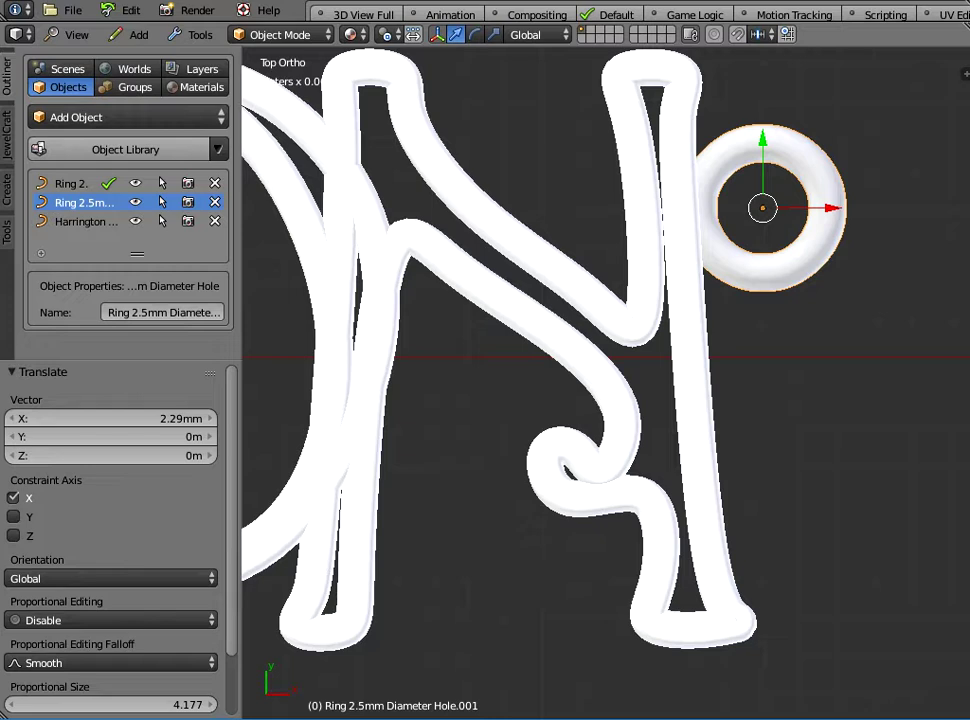
Join the ring beside the N to the lettering, with the lettering as the active object.
right_click(685, 275, "shift")
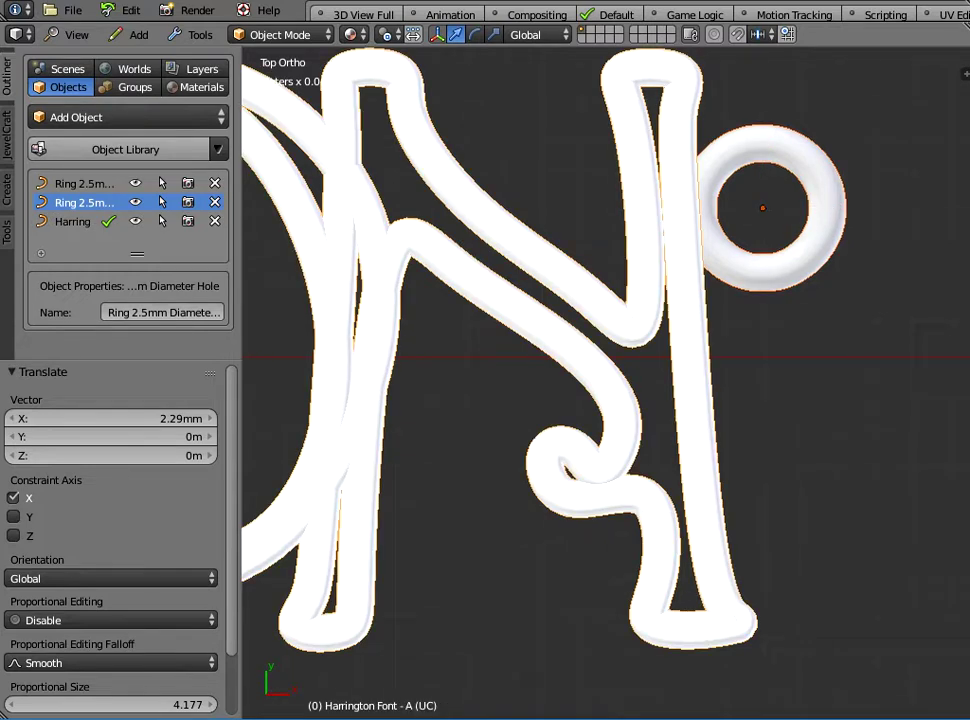
left_click(190, 34)
mouse_move(220, 76)
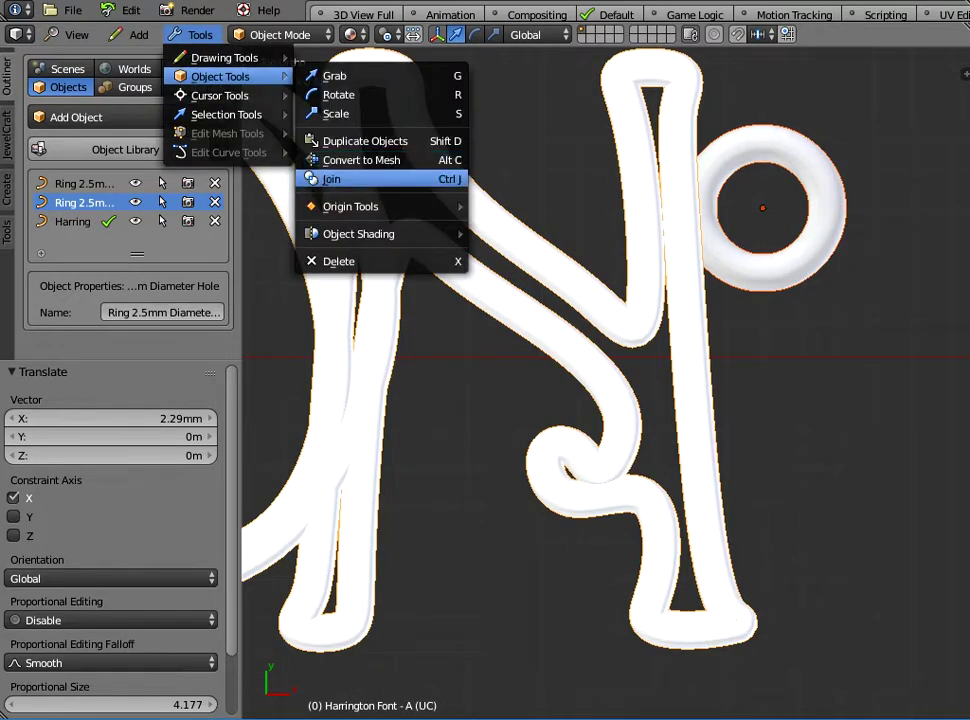
left_click(330, 179)
Select the ring beside the A together with the lettering and join them into one object.
middle_click_drag(600, 400, 575, 365)
right_click(373, 342)
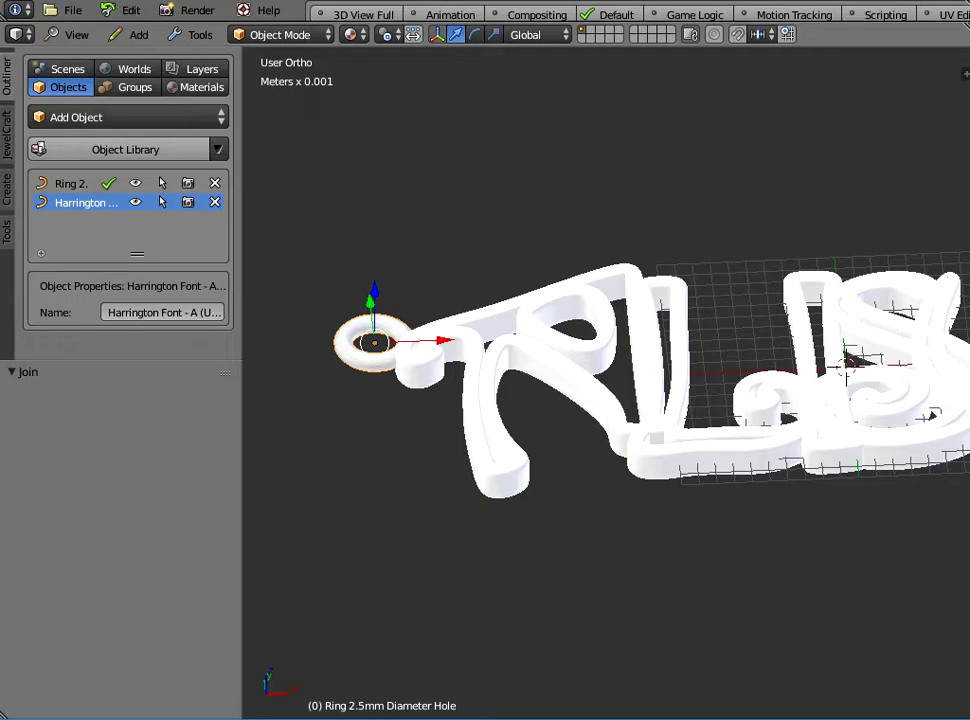
right_click(440, 350, "shift")
left_click(198, 35)
mouse_move(222, 77)
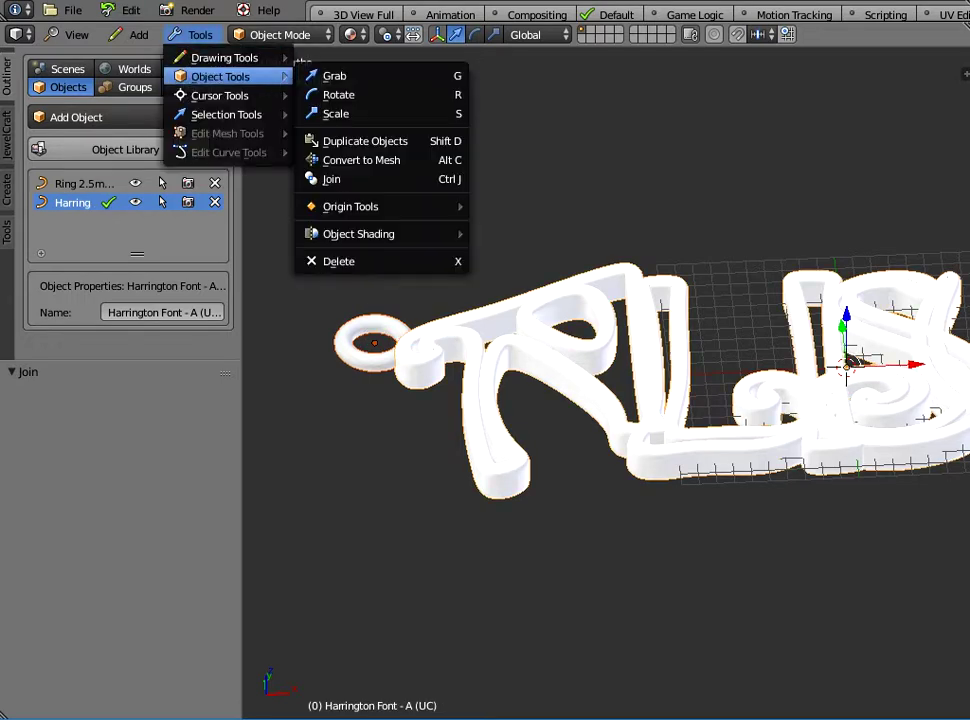
left_click(331, 180)
Add a Path curve at the scene centre in the top view.
mouse_move(480, 380)
middle_mouse_down()
mouse_move(470, 250)
mouse_move(470, 380)
middle_mouse_up()
left_click(70, 35)
left_click(76, 197)
scroll(606, 380, "down", 3)
key("Home")
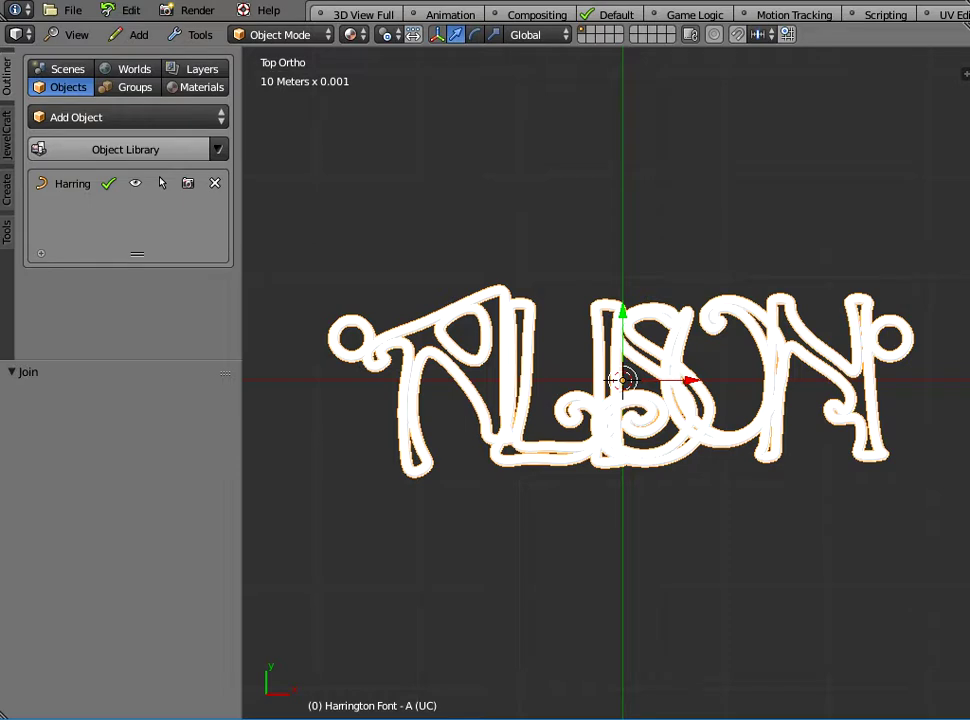
left_click(136, 35)
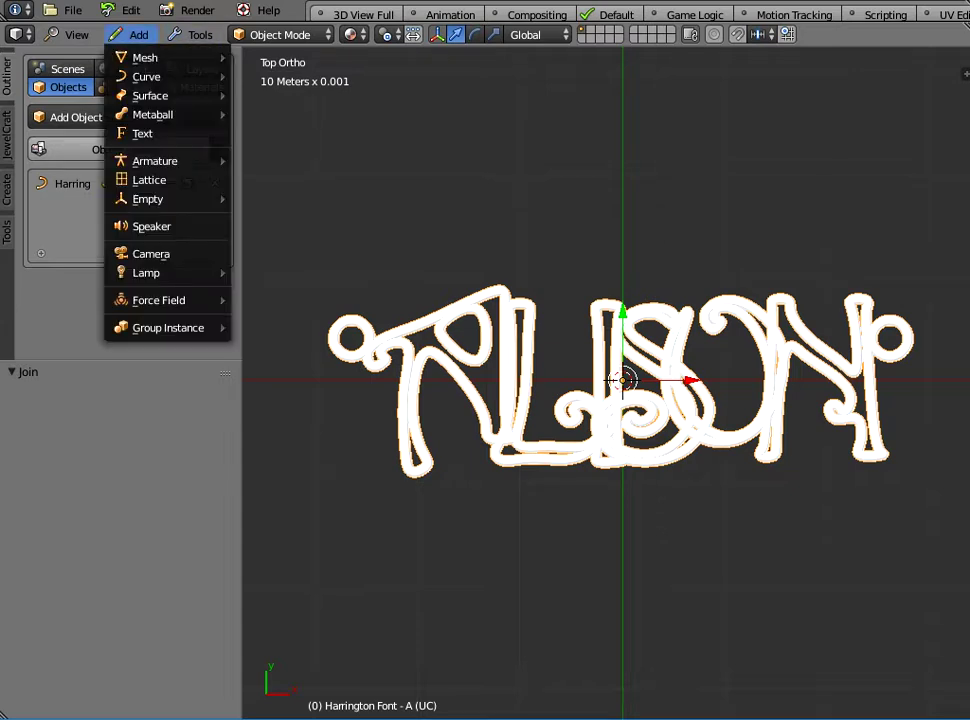
mouse_move(150, 76)
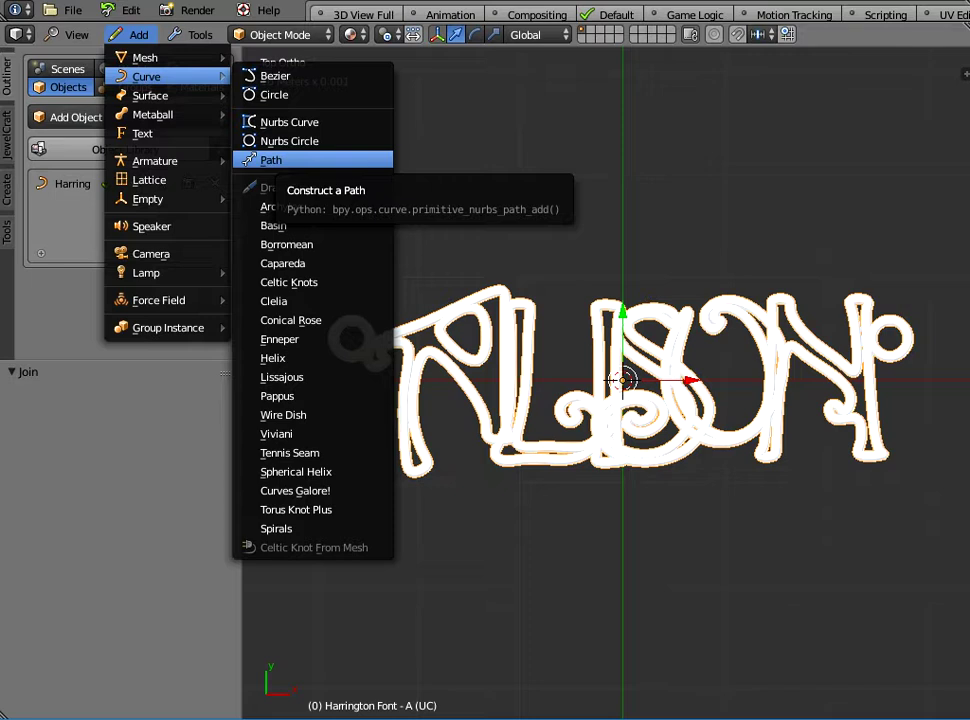
left_click(285, 160)
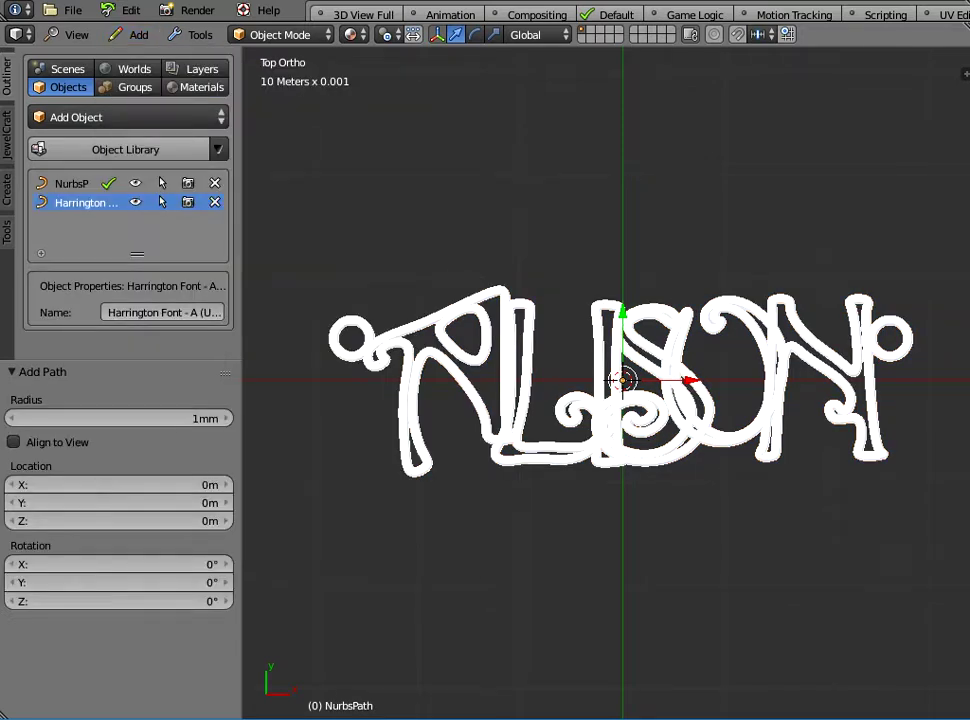
Move the path about 8.47 mm along the Y axis so it lies just above the lettering.
left_click(71, 184)
key("g")
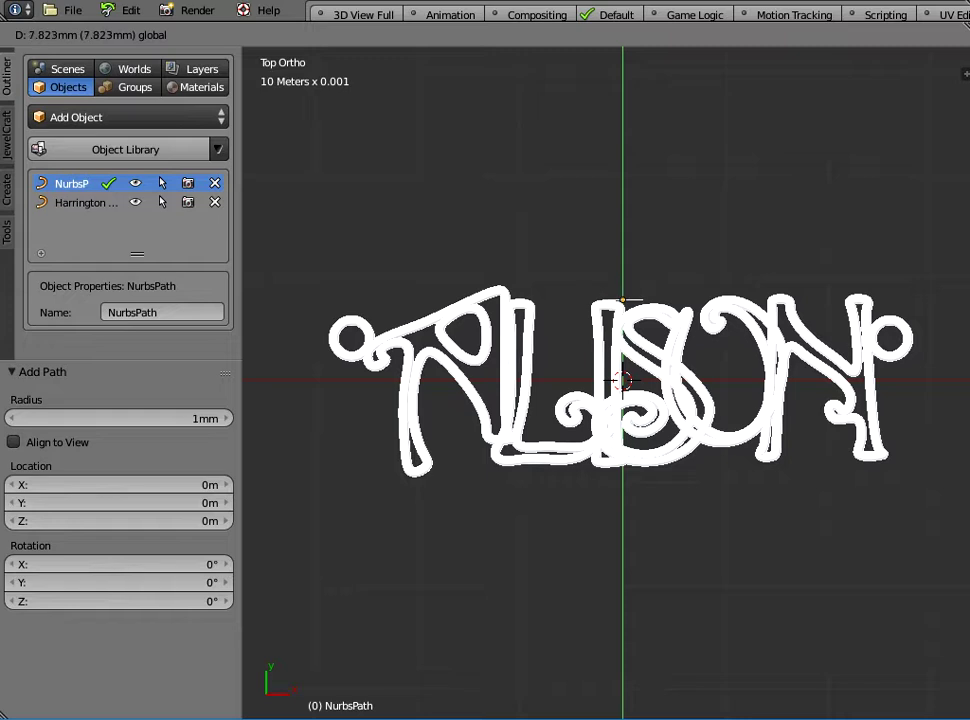
key("Return")
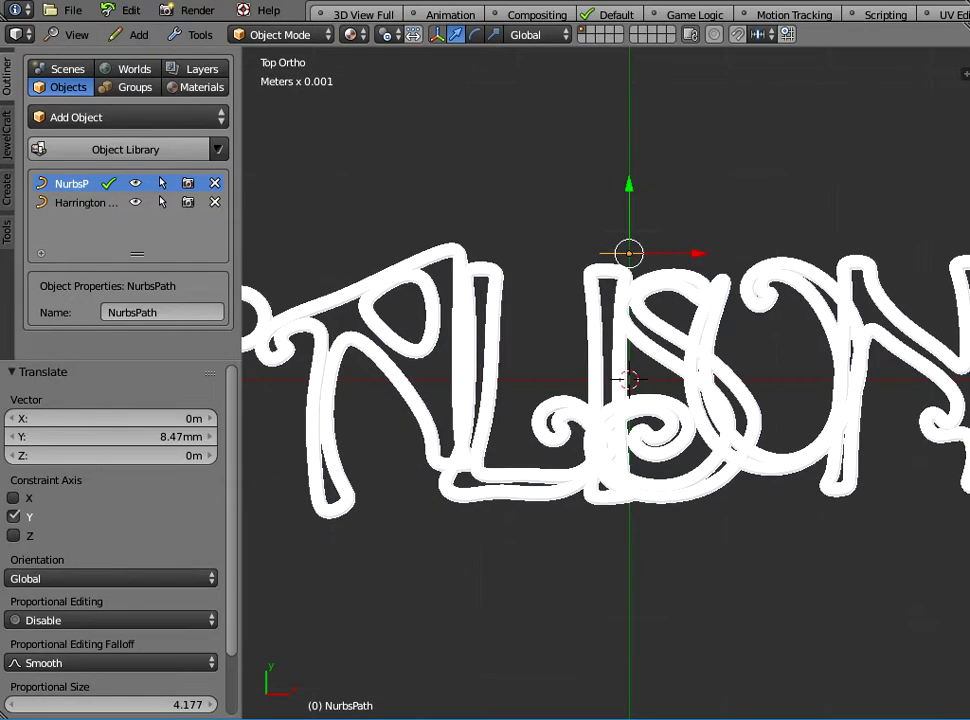
In Edit Mode, move the path's end point nearest the A about -9.54 mm in X and 0.3 mm in Y, onto the A's peak.
key("Tab")
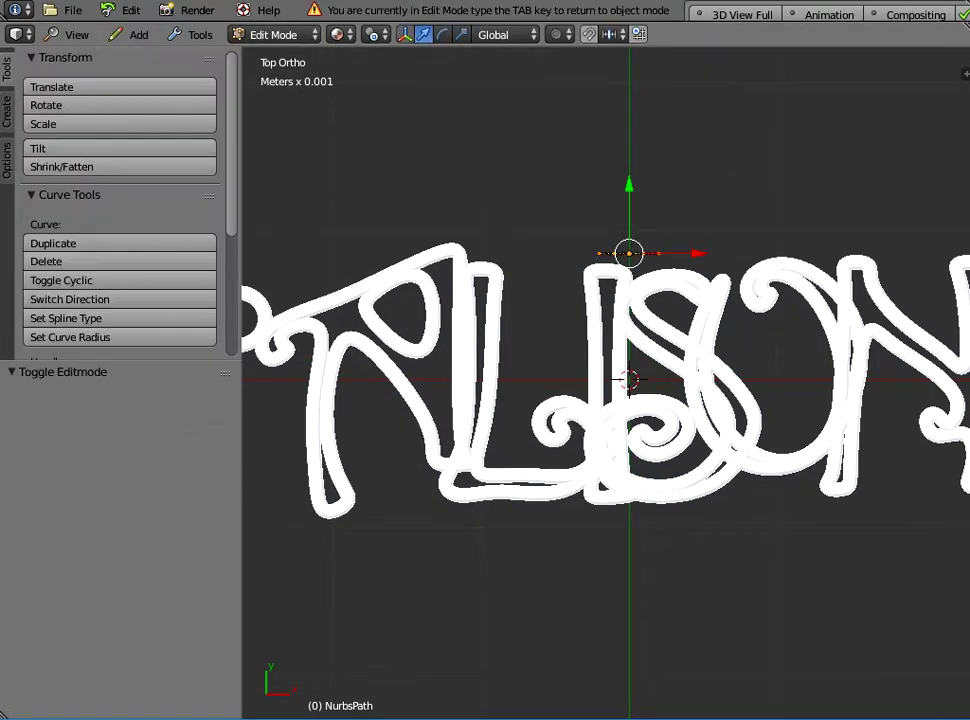
scroll(605, 386, "up", 3)
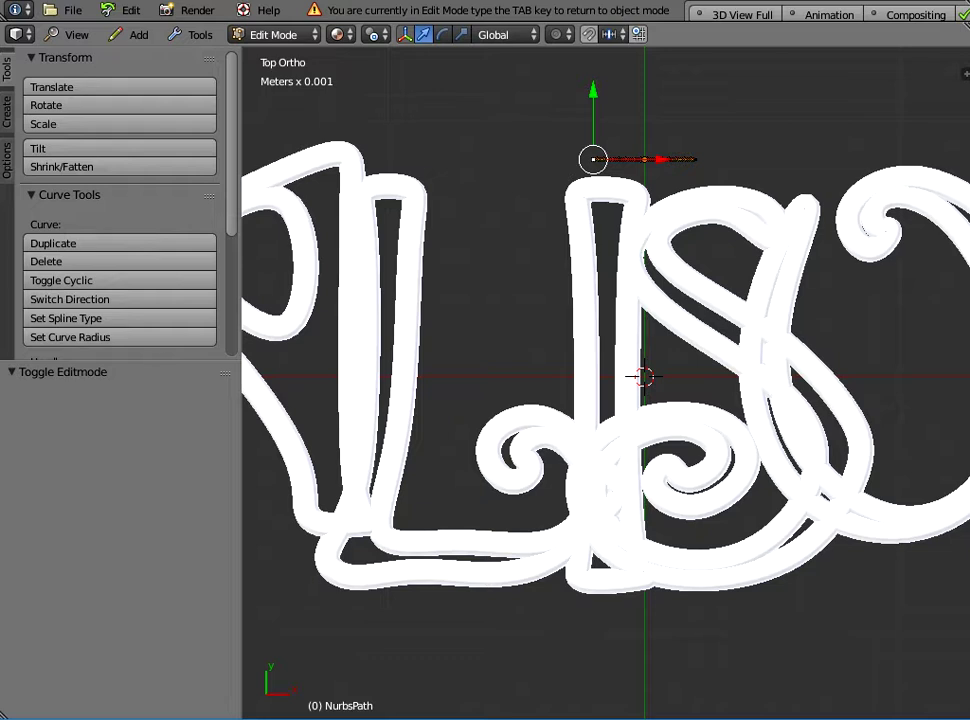
key("g")
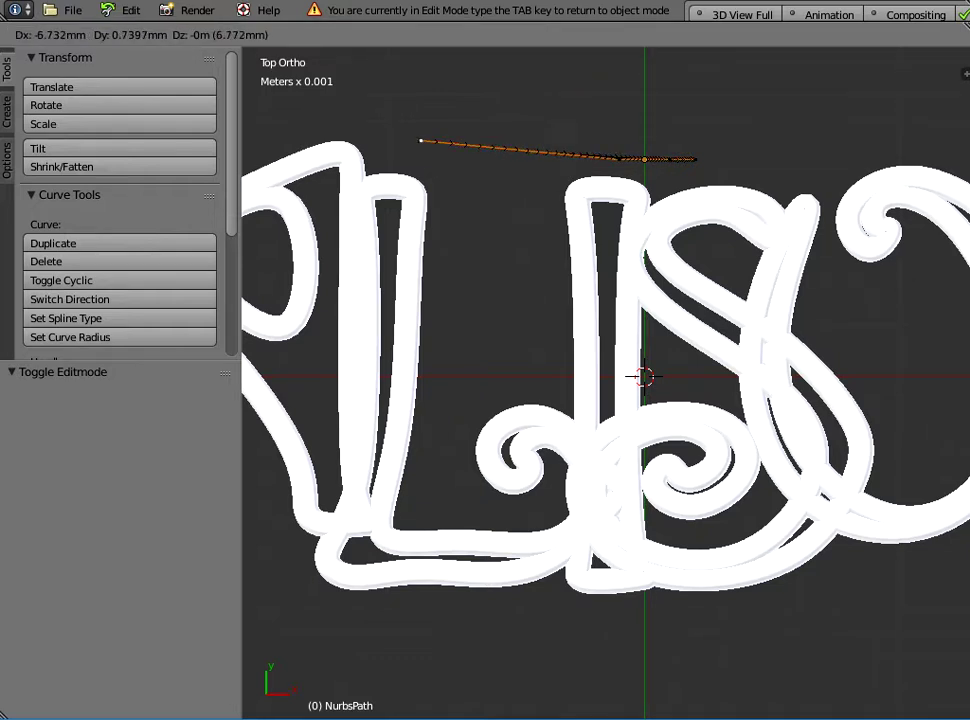
key("Return")
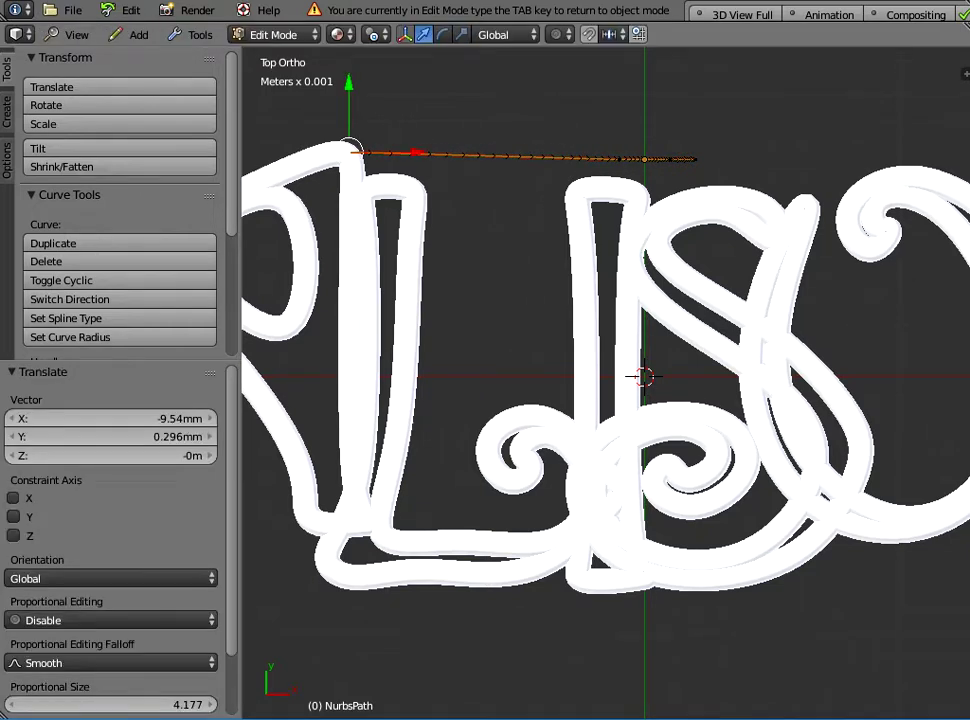
Move the path's end point nearest the N 2.03 cm in X and -0.481 mm in Y, onto the N's top.
right_click(695, 158)
middle_click_drag(695, 159, 394, 188, "shift")
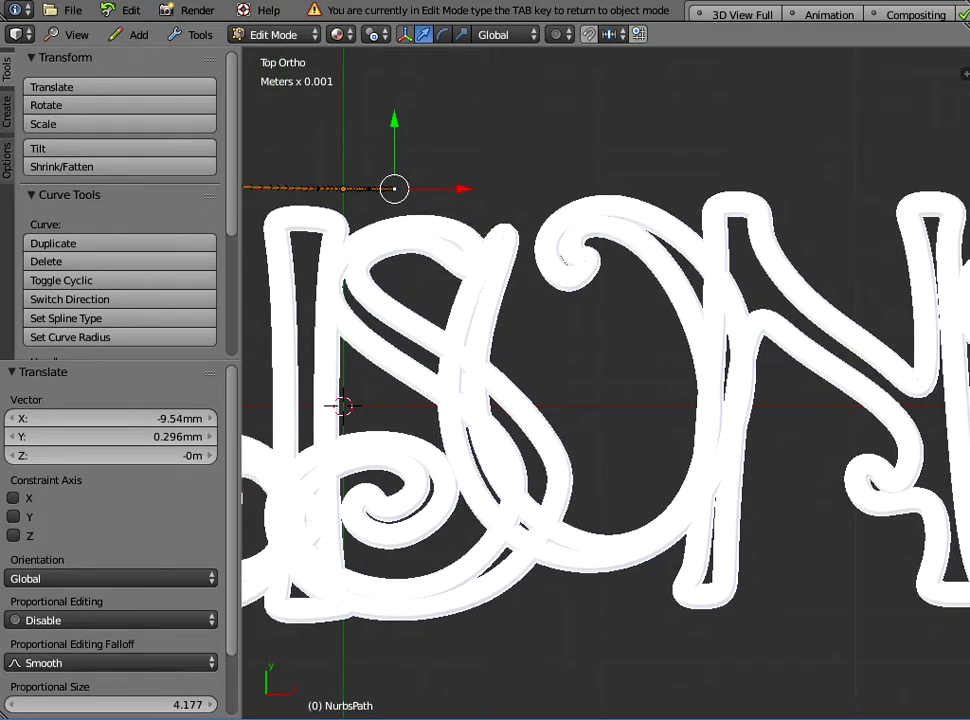
key("g")
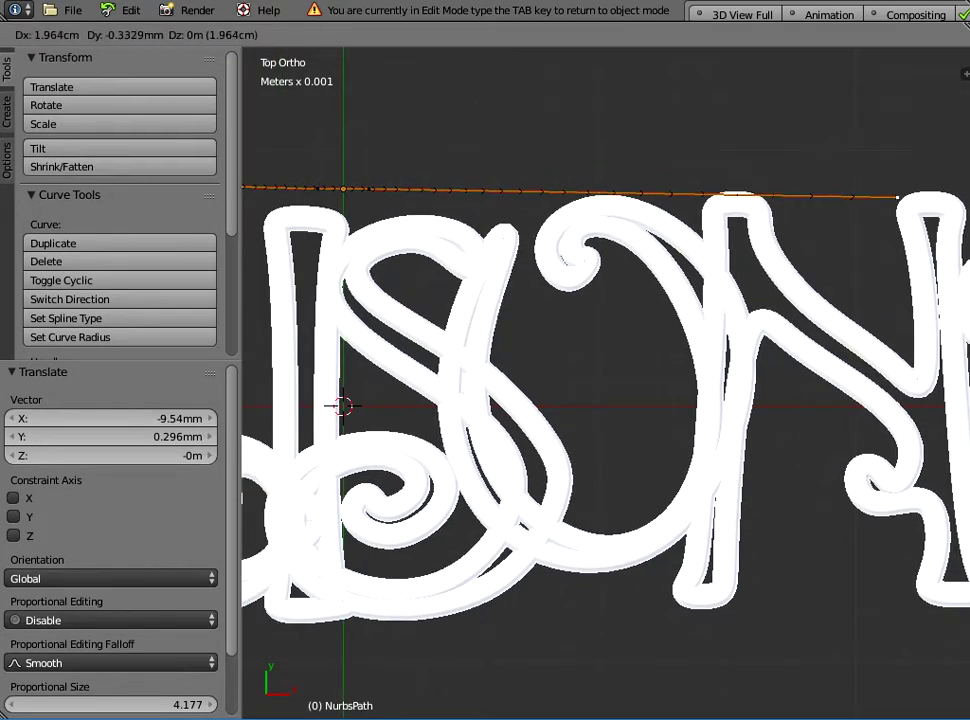
left_click(910, 200)
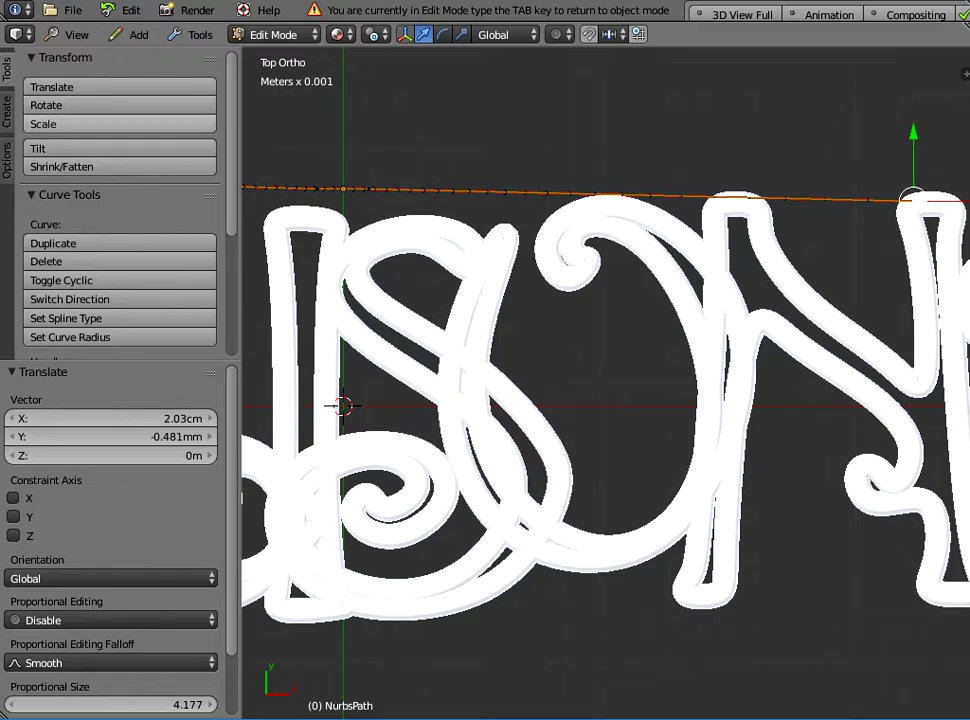
Move the path point beside the N end 9.76 mm in X and 37 µm in Y, so it sits above the O.
right_click(368, 188)
key("g")
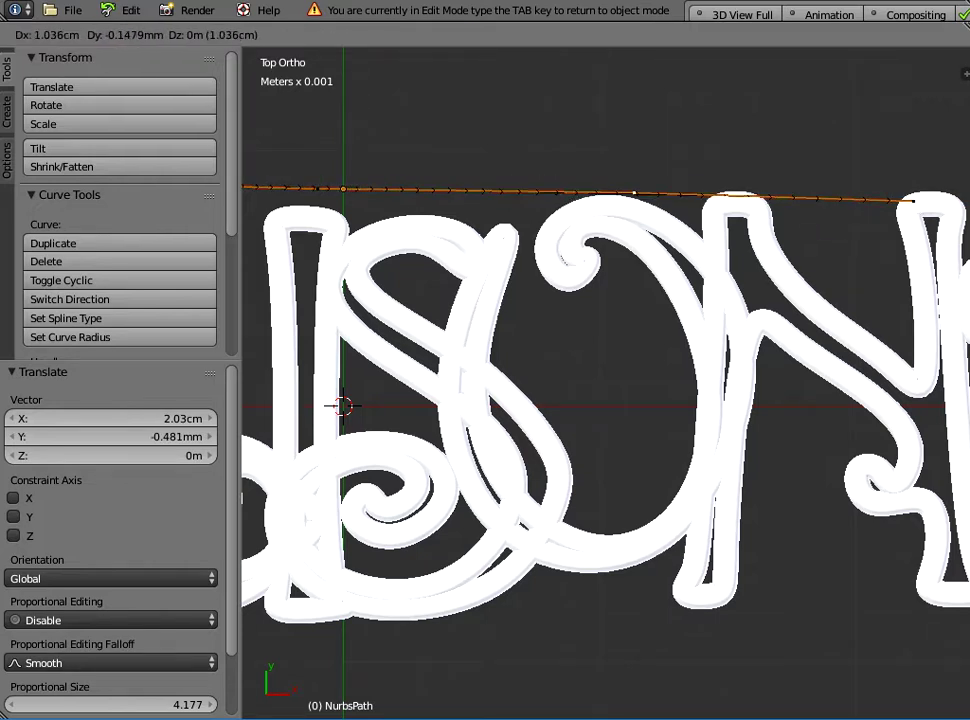
left_click(618, 188)
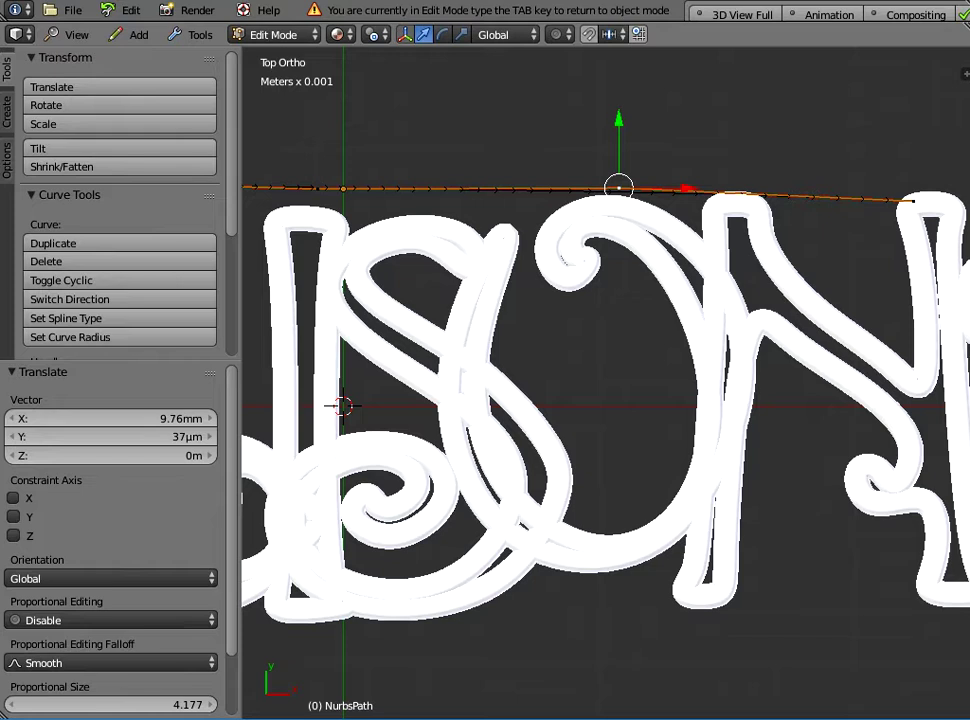
Move the path point between the centre and the A end -4.62 mm in X and 0.222 mm in Y, above the L.
scroll(606, 383, "down", 1)
middle_click_drag(606, 383, 823, 383, "shift")
right_click(584, 221)
key("g")
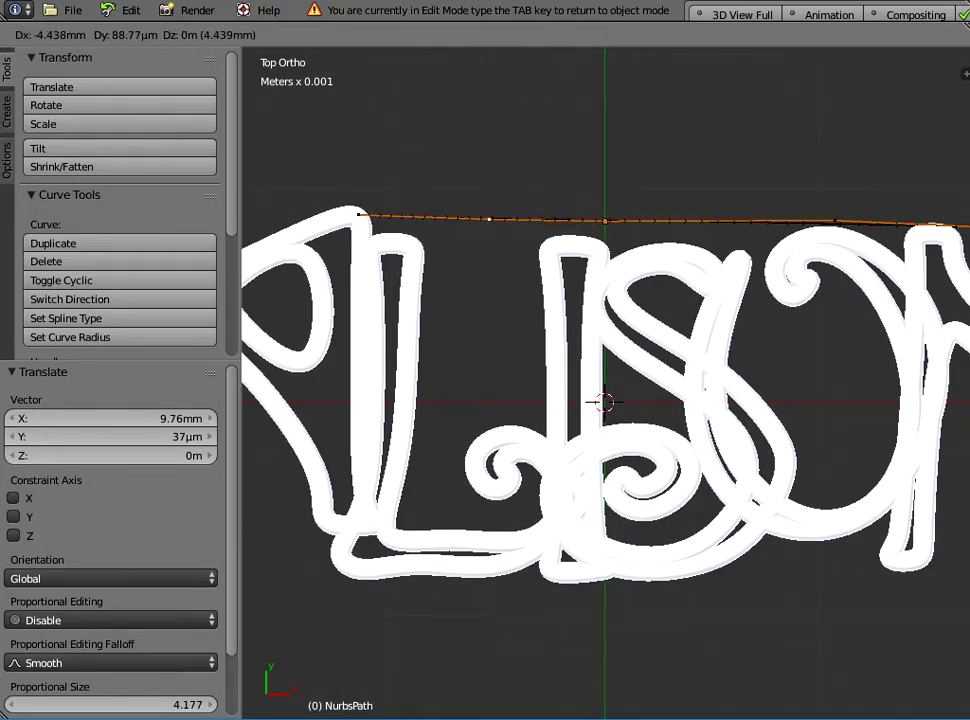
left_click(605, 220)
Move the path's middle point -1.82 mm along Y and the point above the O 0.932 mm along Y.
key("g")
key("y")
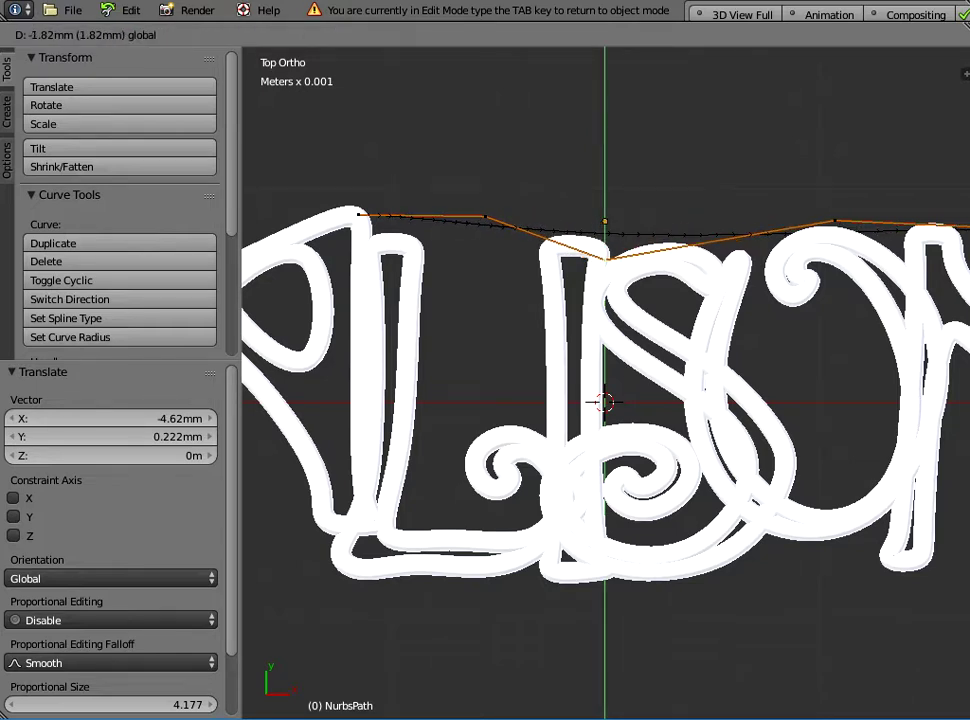
left_click(610, 253)
right_click(834, 220)
key("g")
key("y")
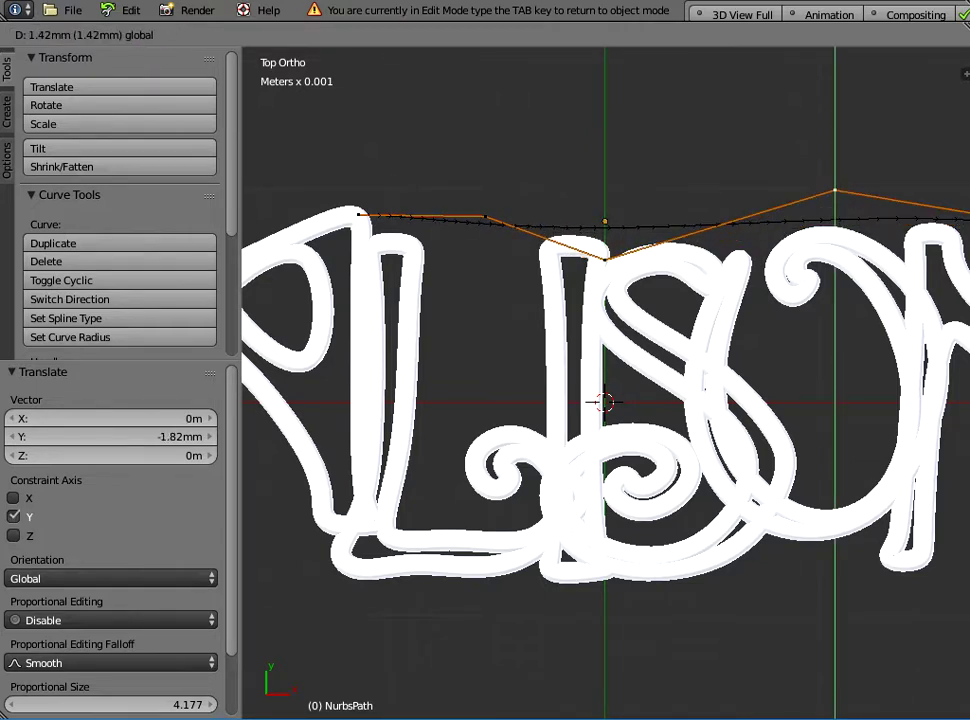
left_click(836, 202)
scroll(836, 202, "down", 2)
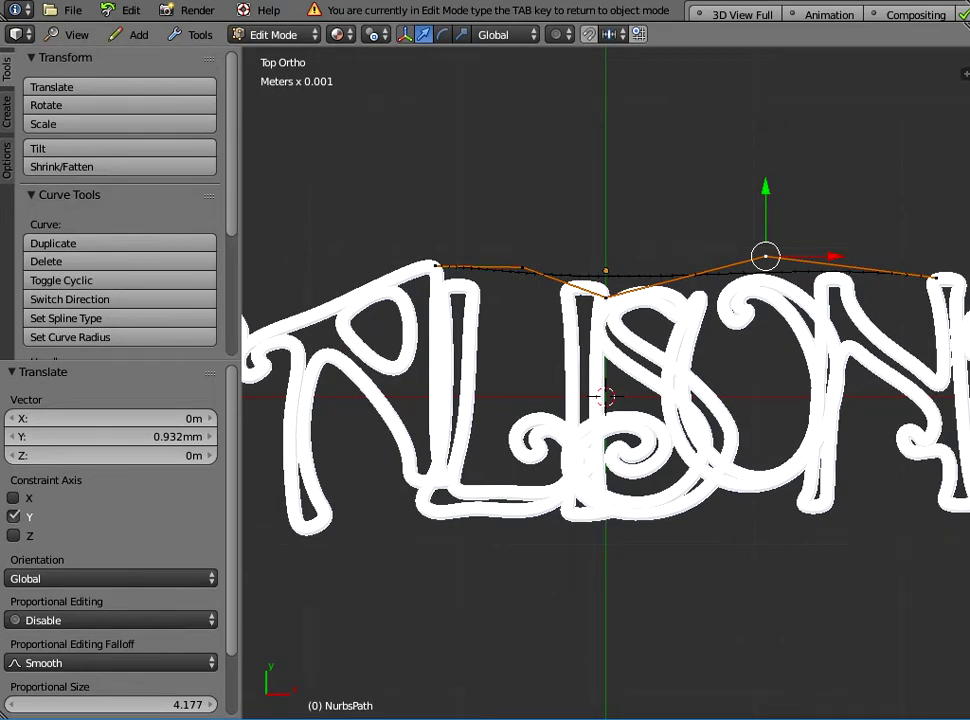
Return to Object Mode, select the path together with the lettering, and join them into one object.
key("Tab")
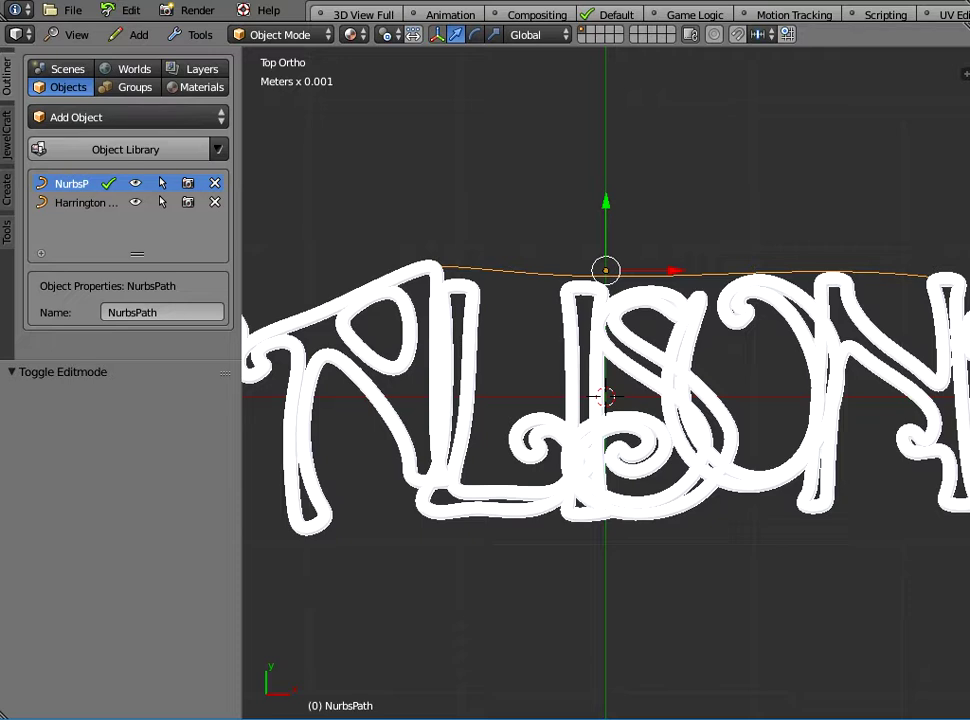
right_click(438, 350, "shift")
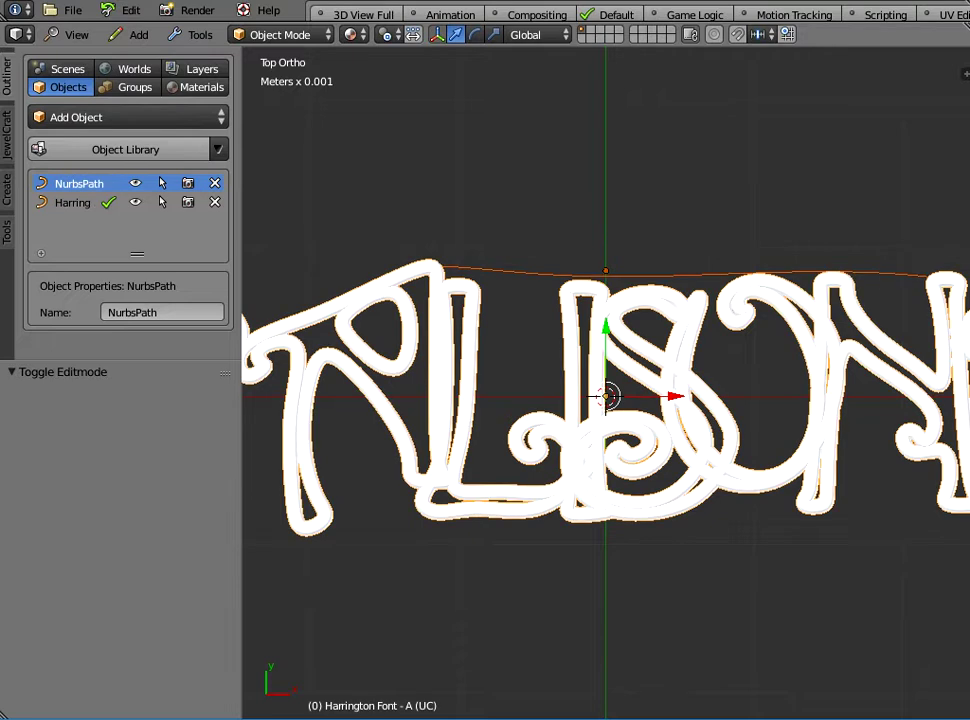
left_click(199, 35)
mouse_move(221, 77)
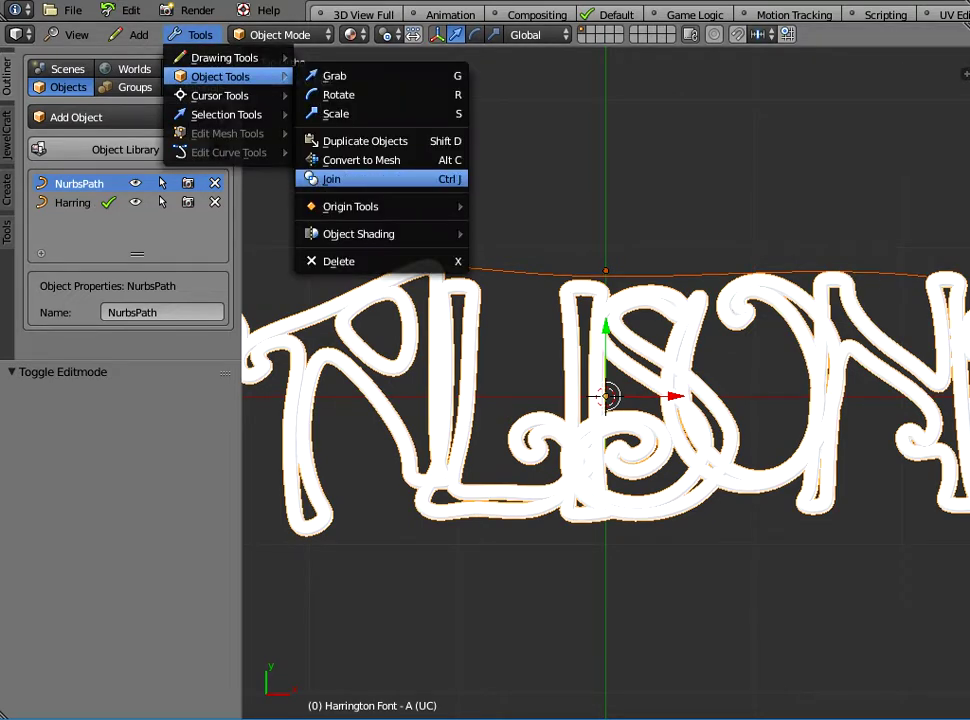
left_click(340, 179)
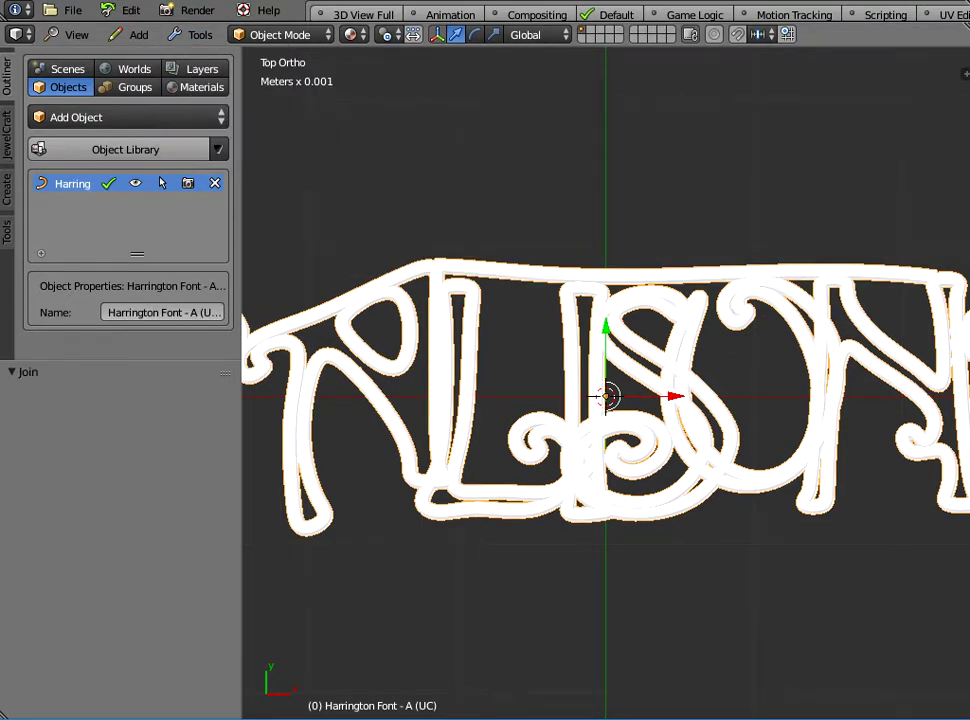
In Edit Mode, move the top bar's end point at the A's peak 29.7 µm in X and -0.431 mm in Y.
scroll(427, 288, "up", 6)
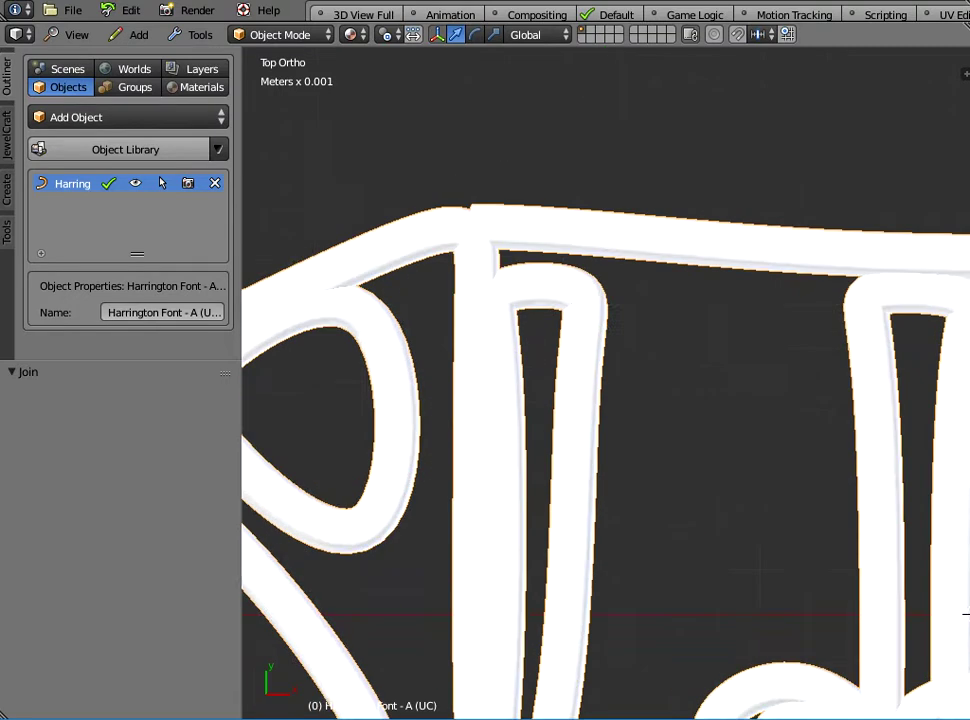
scroll(605, 380, "up", 2)
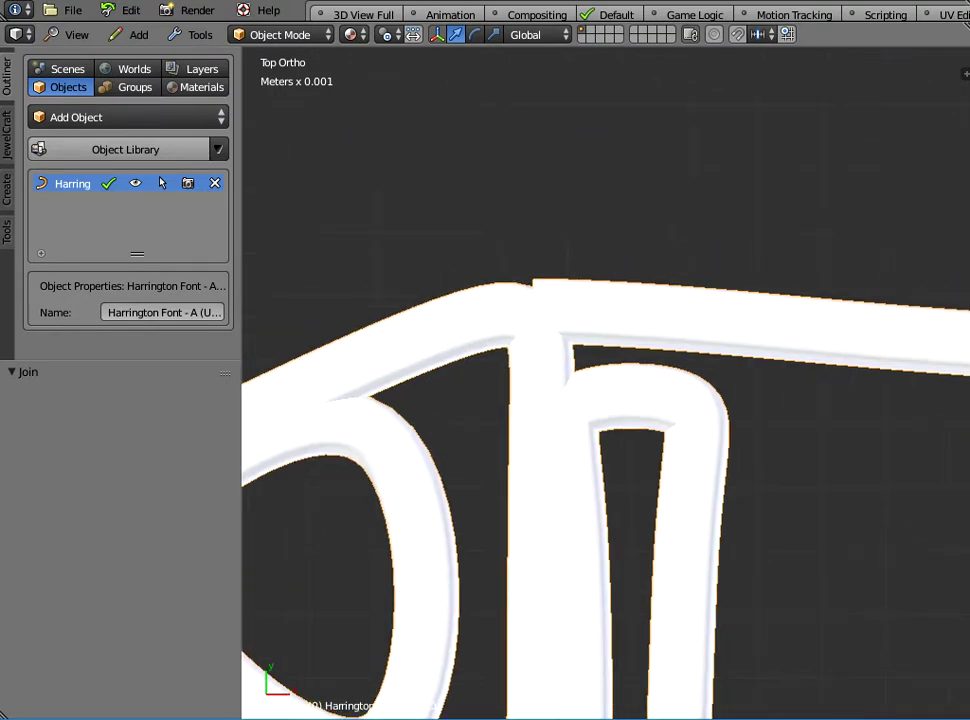
key("Tab")
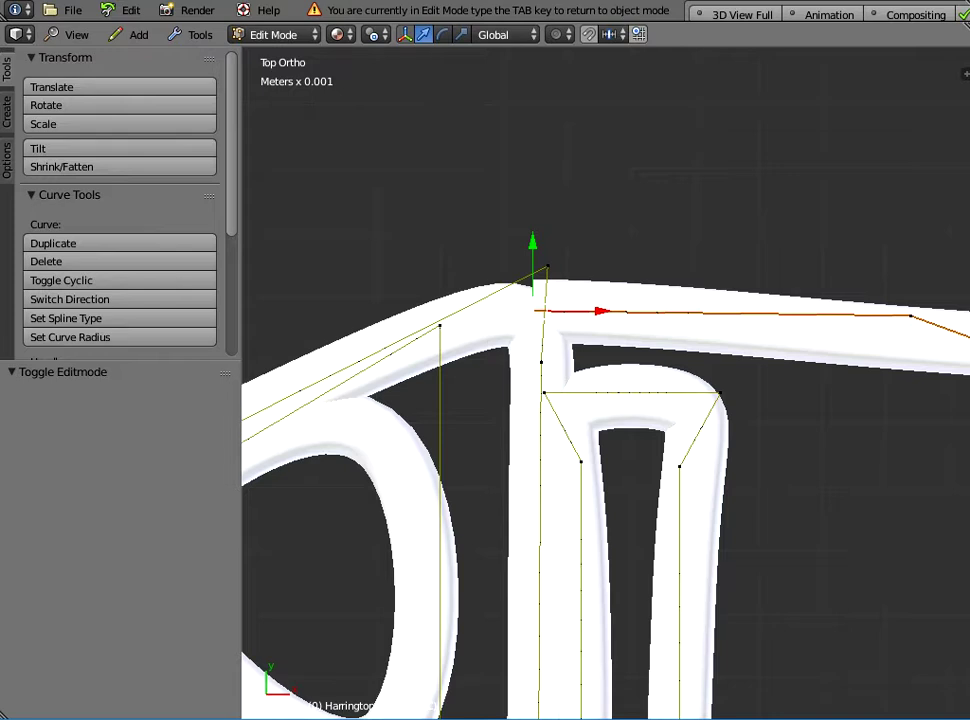
key("g")
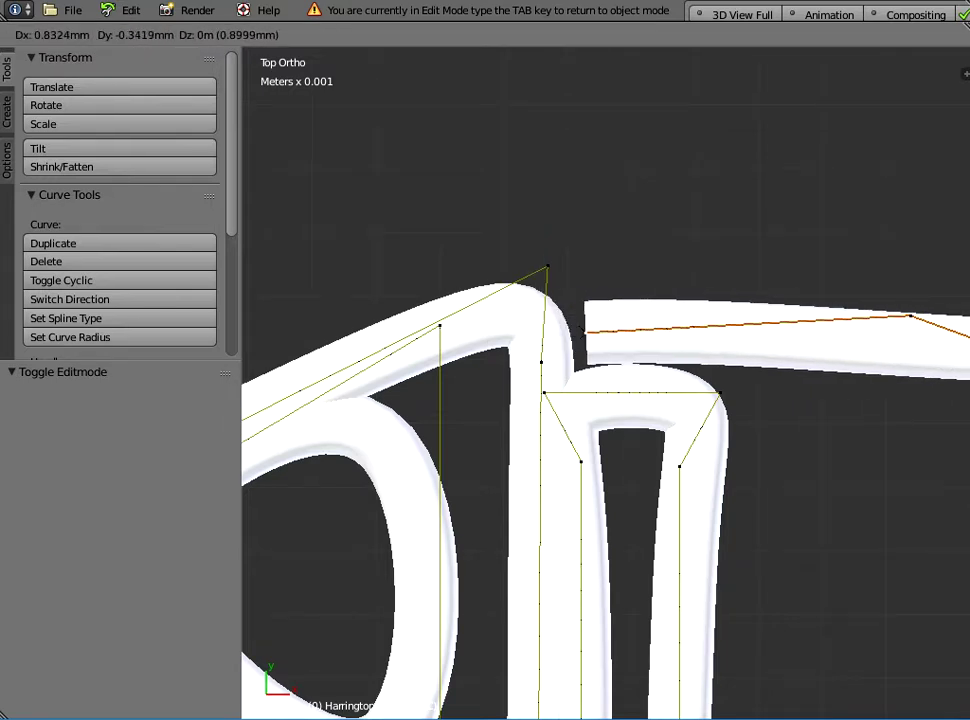
key("Return")
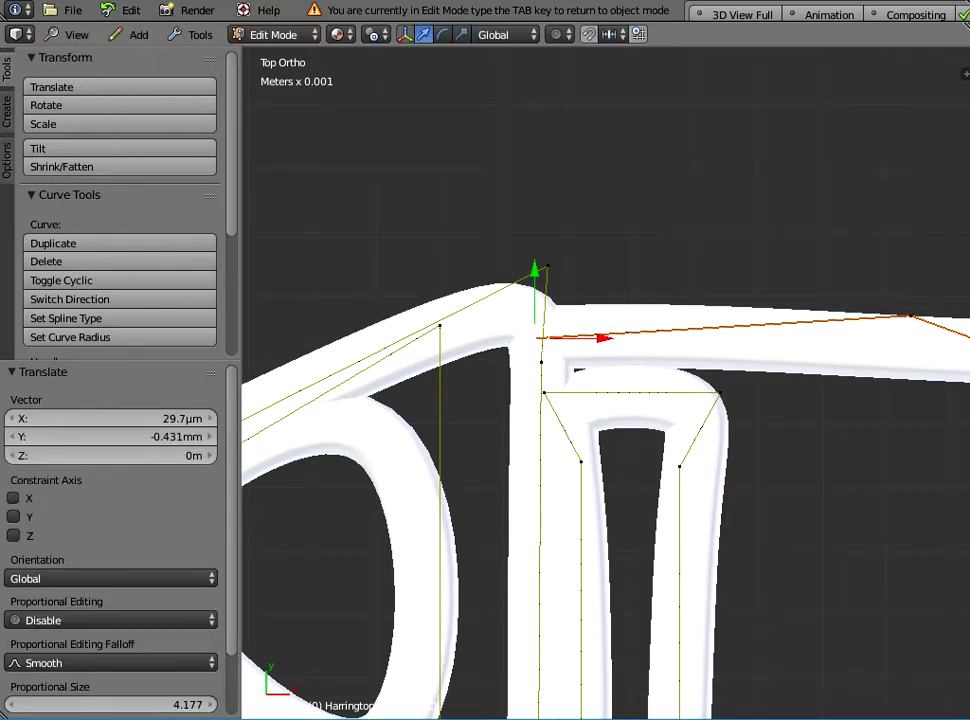
scroll(605, 383, "down", 5)
key("a")
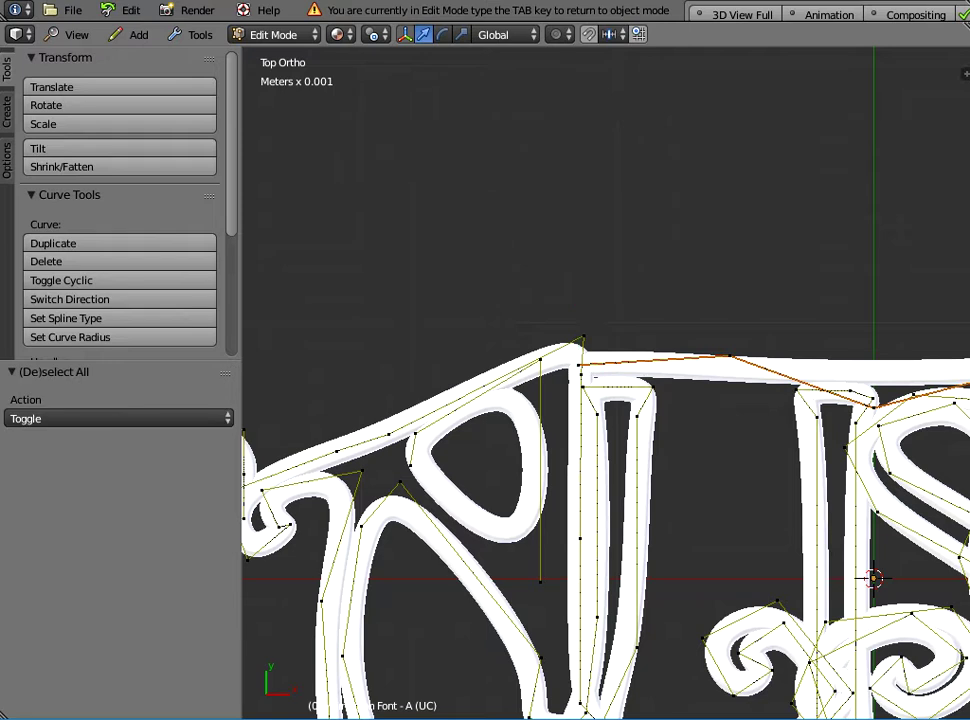
key("Tab")
In Edit Mode, lower the top bar's end point at the N by 0.386 mm along the Y axis.
scroll(595, 378, "down", 6)
middle_click_drag(595, 378, 385, 368, "shift")
scroll(688, 380, "up", 6)
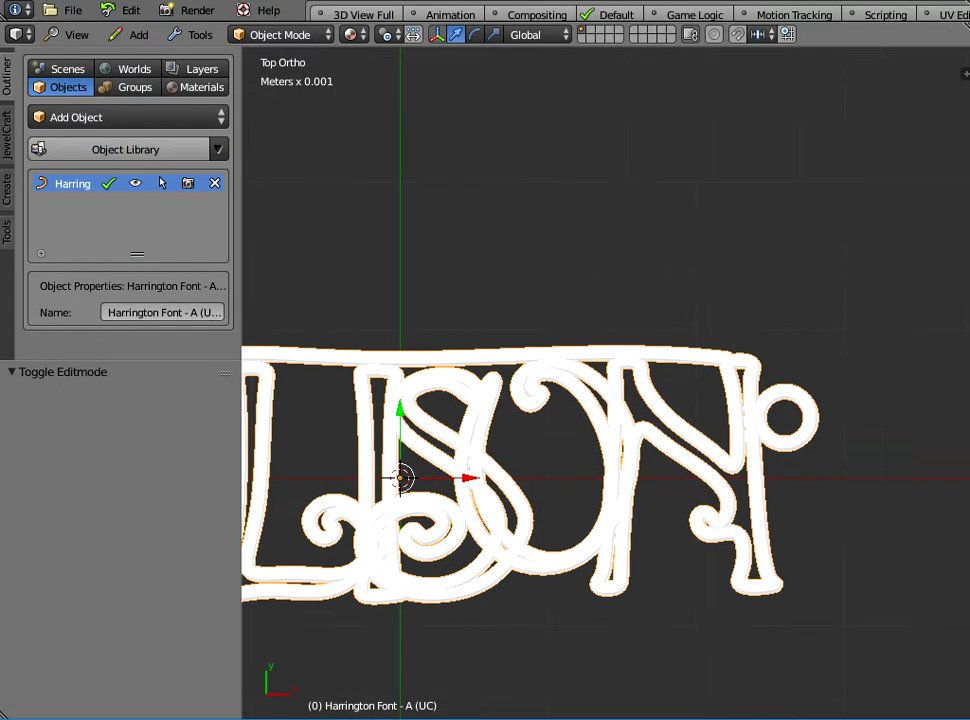
scroll(550, 350, "up", 3)
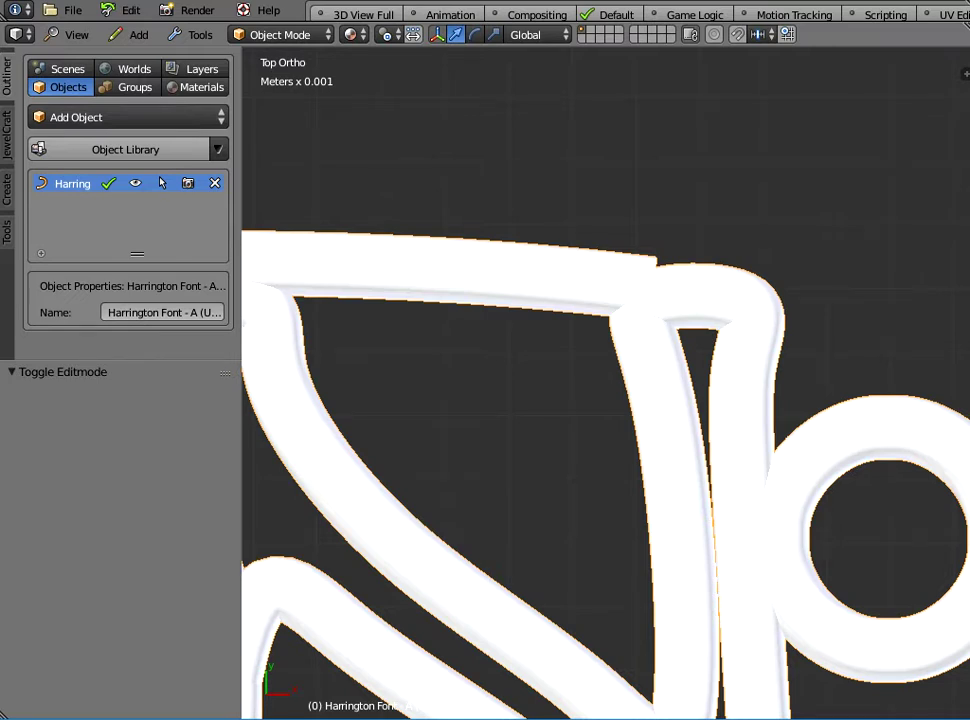
key("Tab")
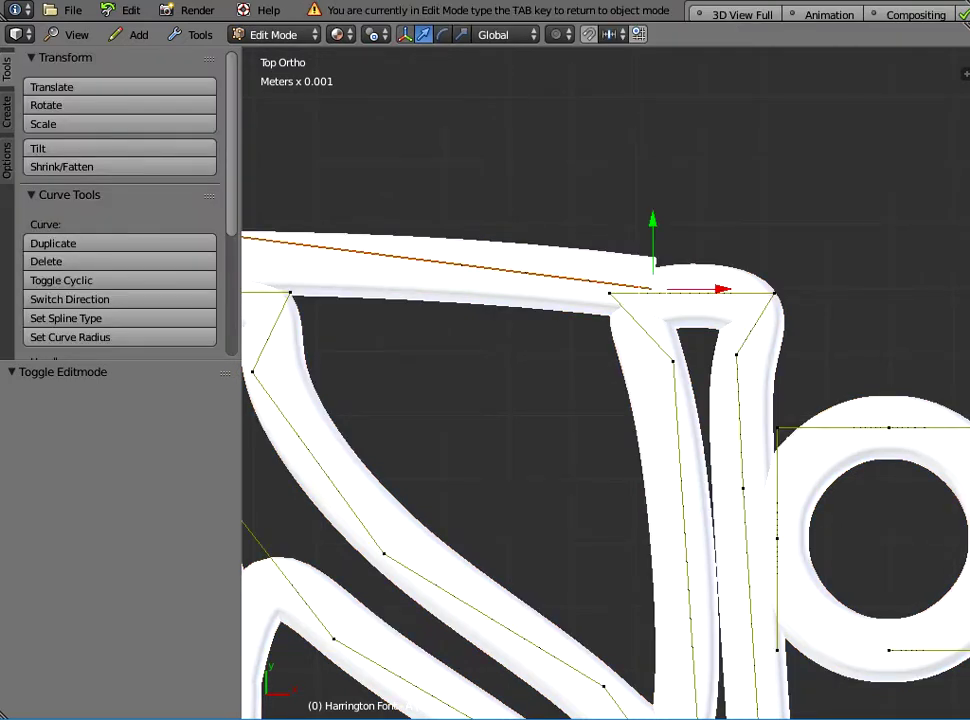
key("g")
key("y")
key("Return")
scroll(605, 380, "down", 1)
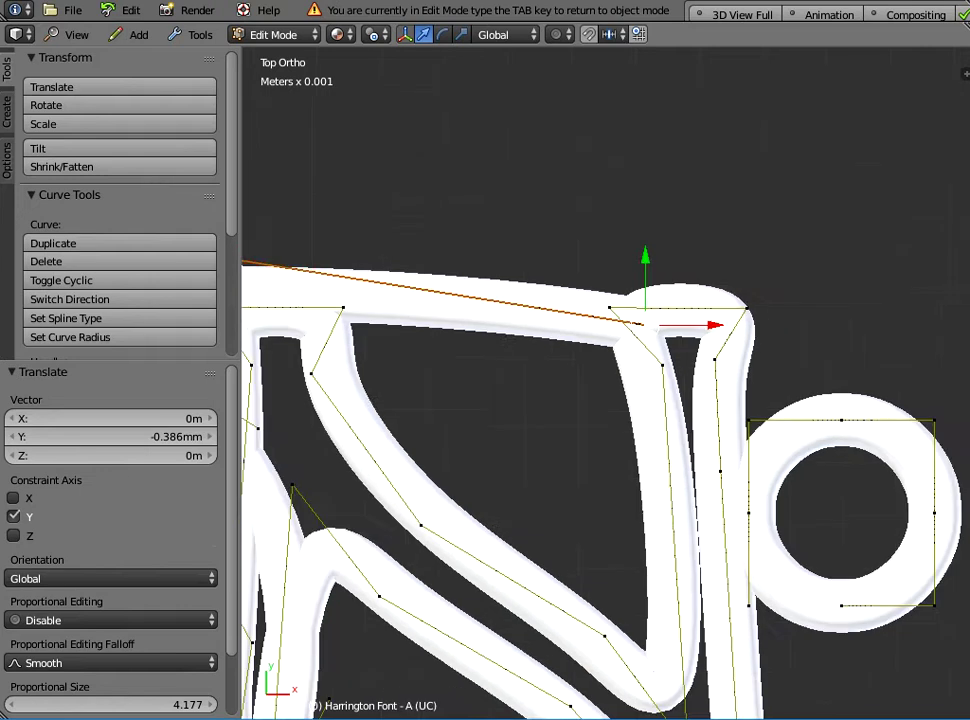
Lower the top bar's middle control point by 0.905 mm along the Y axis and return to Object Mode.
scroll(605, 380, "down", 5)
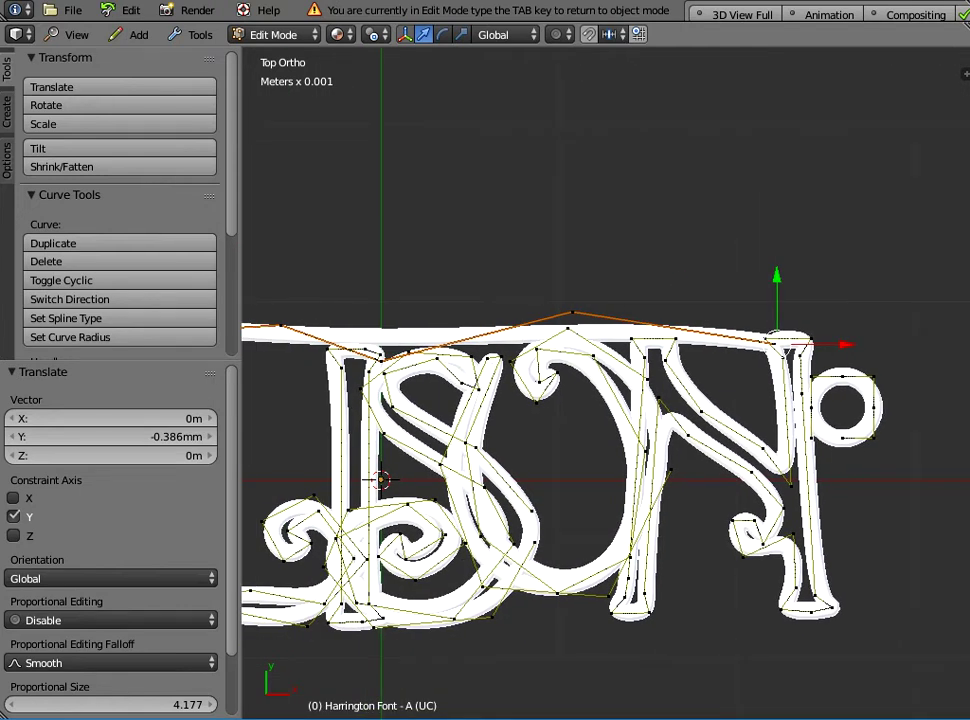
middle_click_drag(513, 361, 648, 323, "shift")
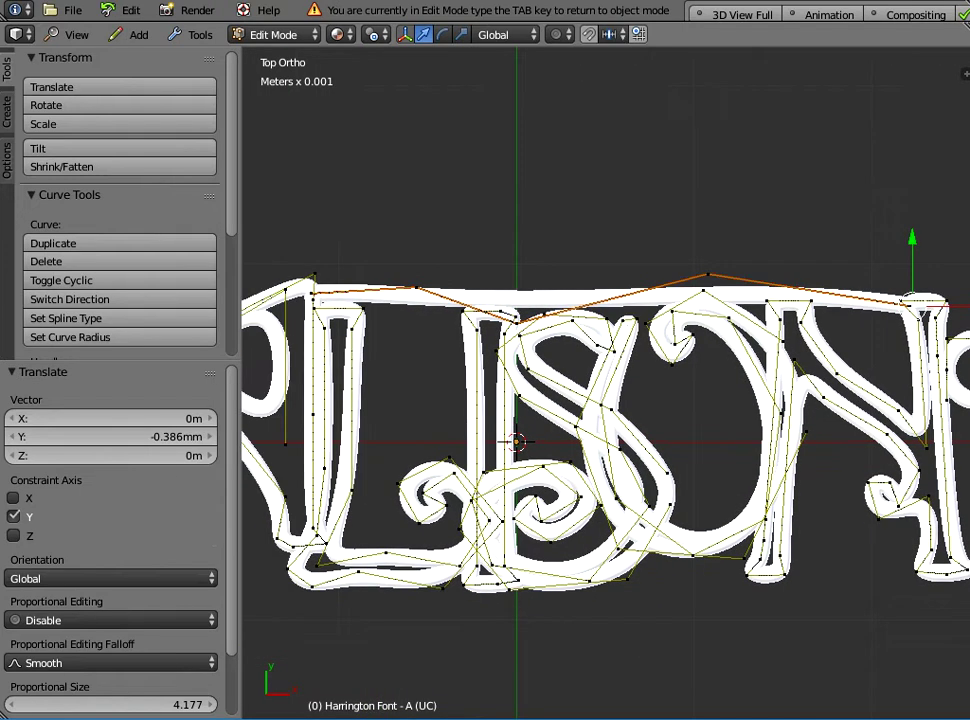
right_click(516, 323)
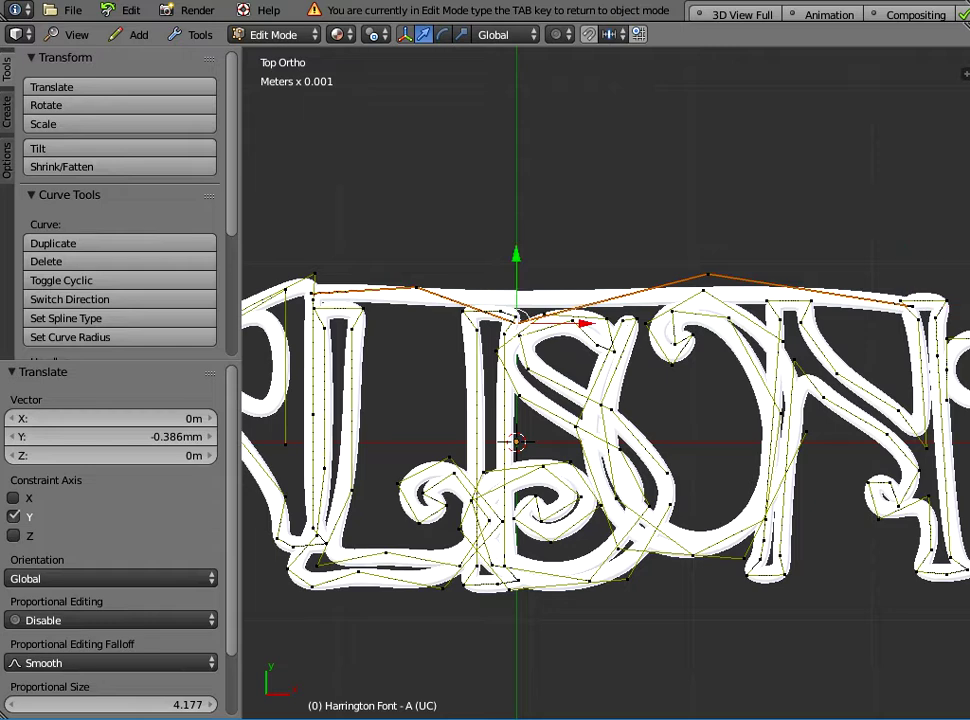
left_click_drag(516, 255, 516, 271)
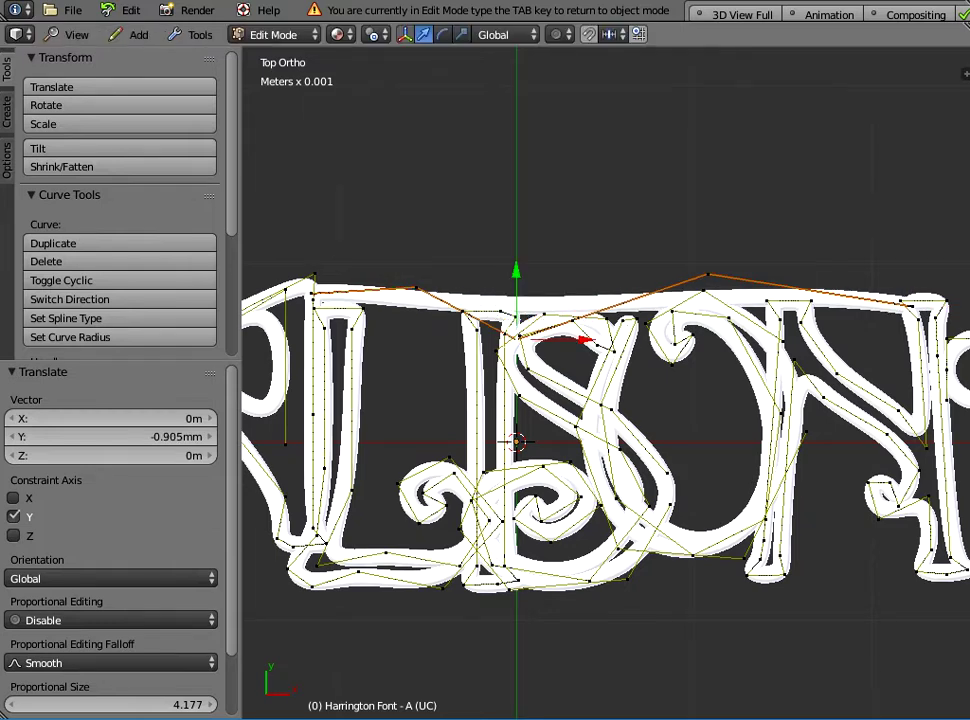
key("a")
key("Tab")
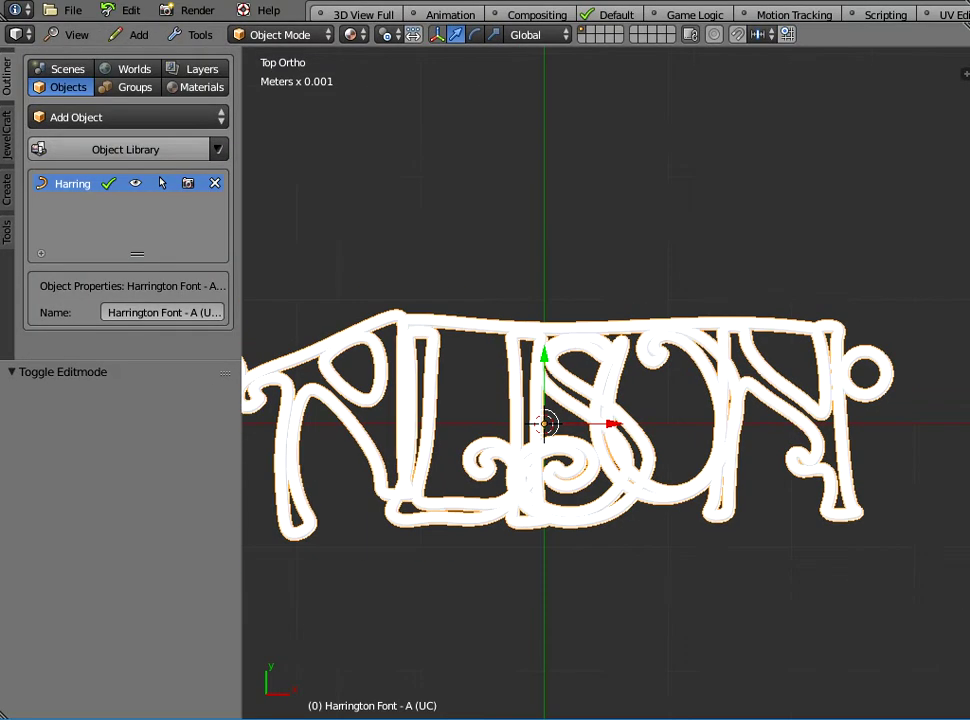
Enter Edit Mode on the lettering, select the control point at the top of the I, and enable proportional editing.
scroll(606, 382, "down", 1)
middle_click_drag(606, 382, 622, 336, "shift")
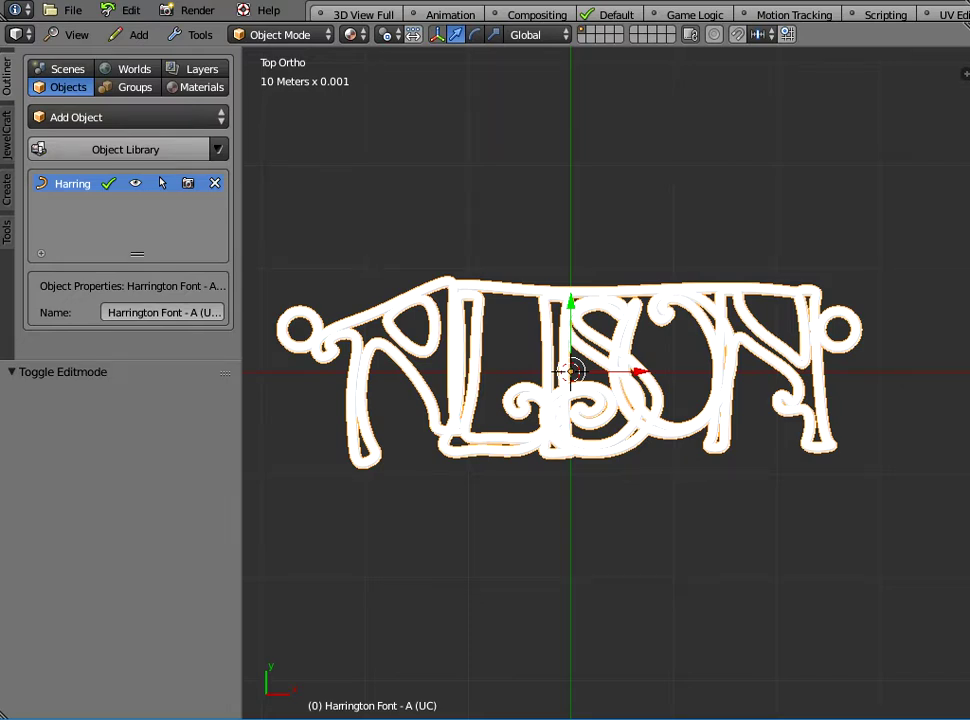
key("Tab")
scroll(605, 383, "up", 3)
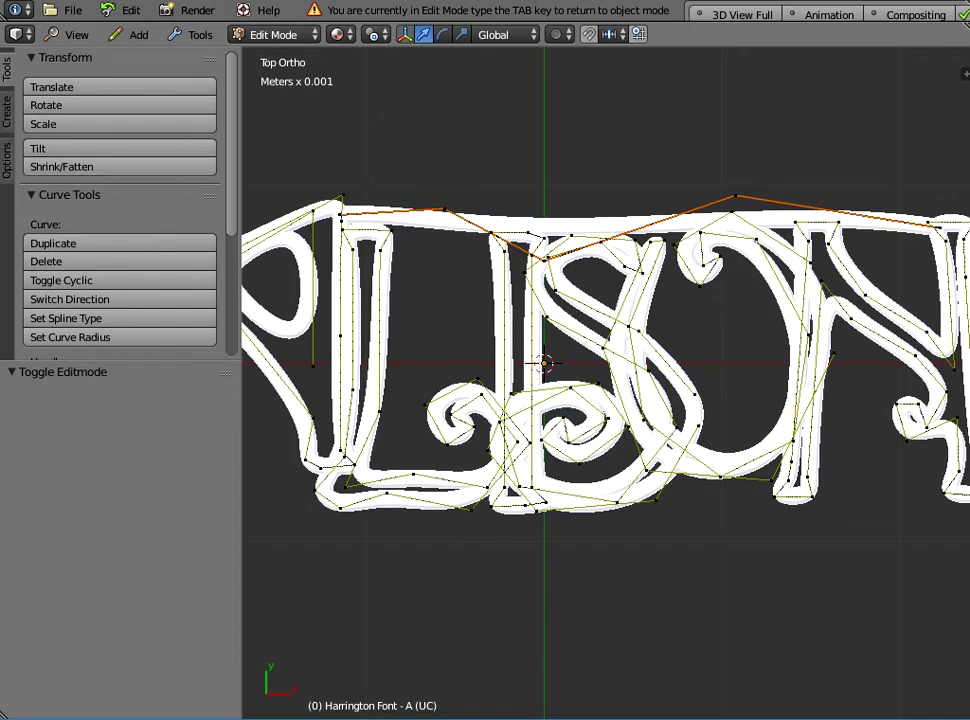
scroll(613, 520, "down", 6)
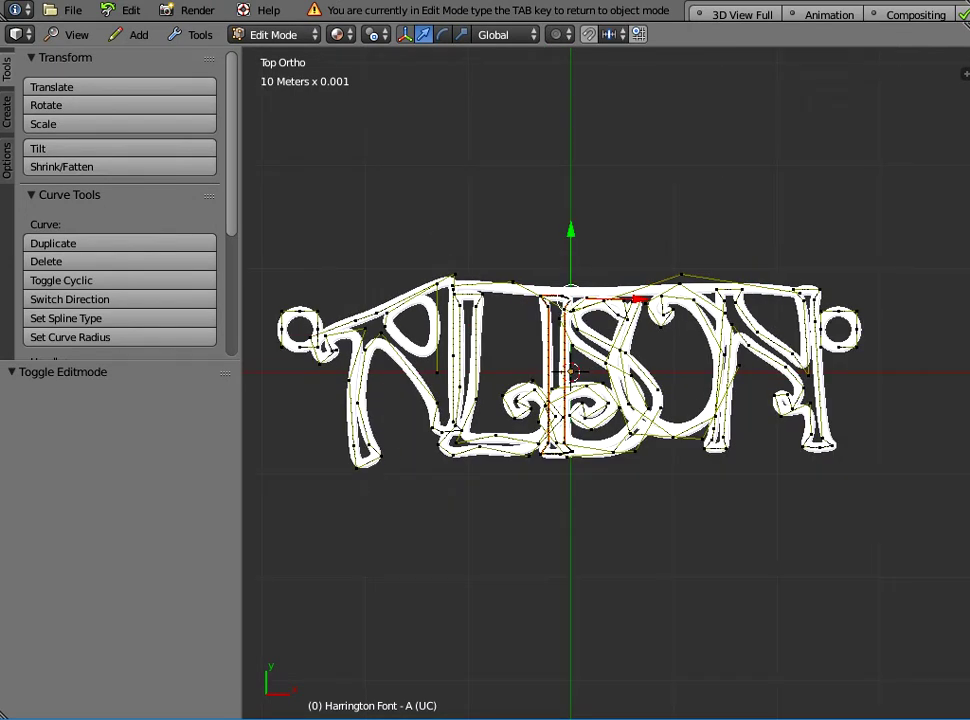
left_click(557, 34)
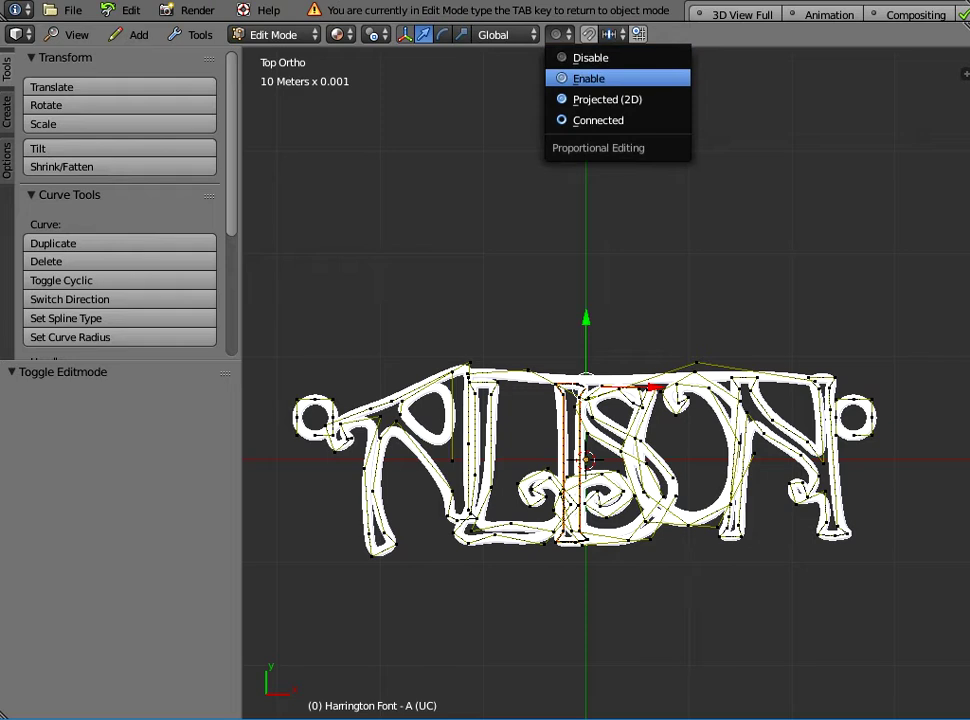
left_click(585, 78)
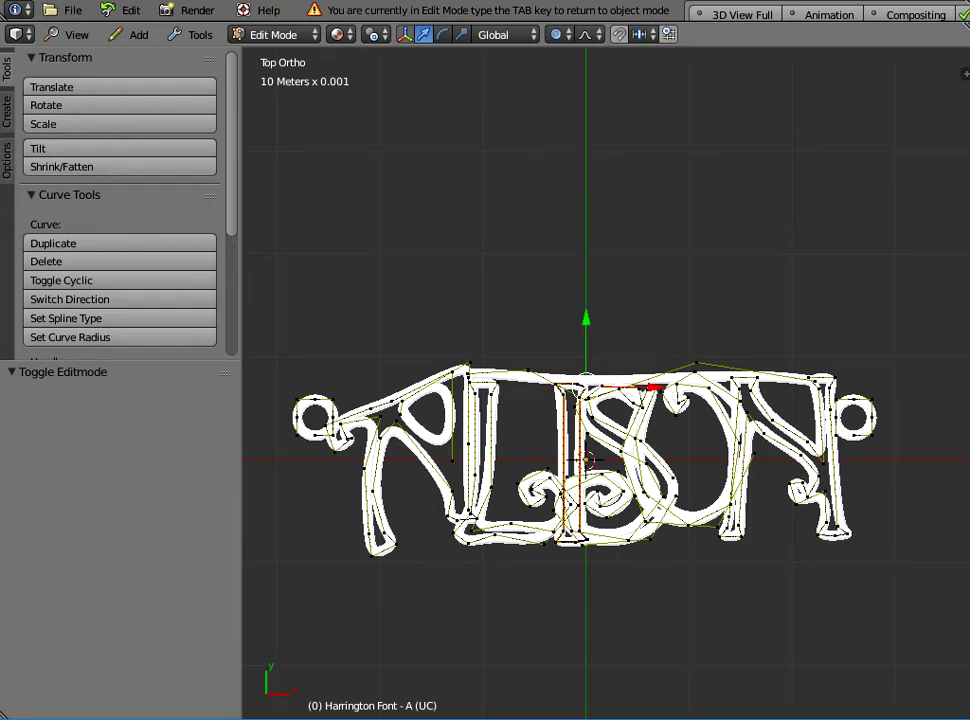
Raise the I's top point 1.21 cm along the Y axis with smooth falloff and proportional size 23.225, and return to Object Mode.
key("g")
scroll(585, 385, "down", 6)
scroll(585, 385, "down", 8)
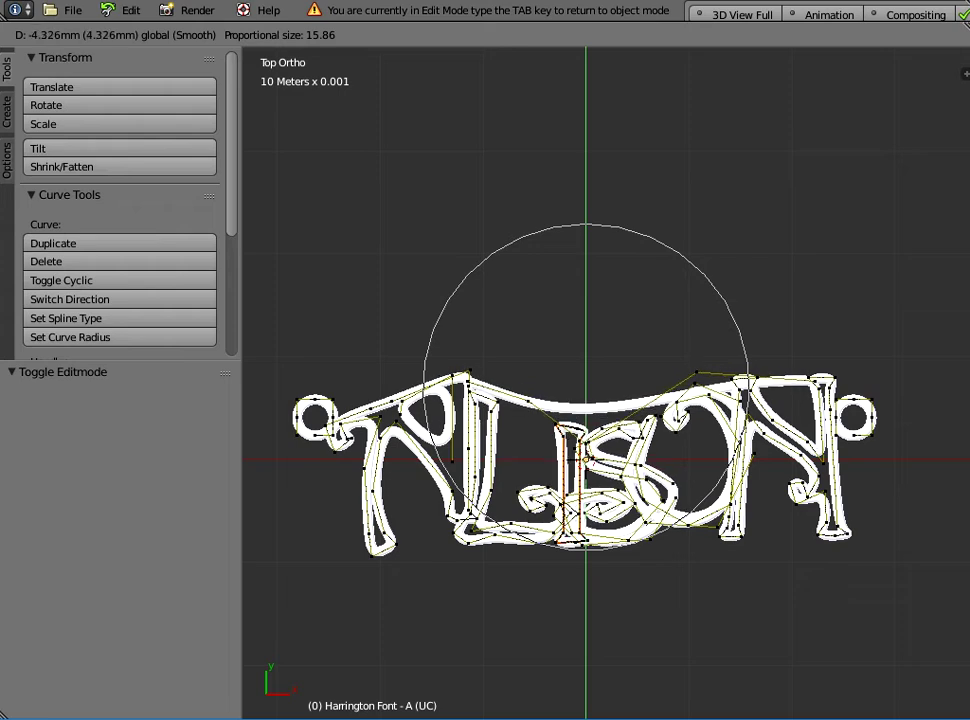
scroll(585, 400, "down", 4)
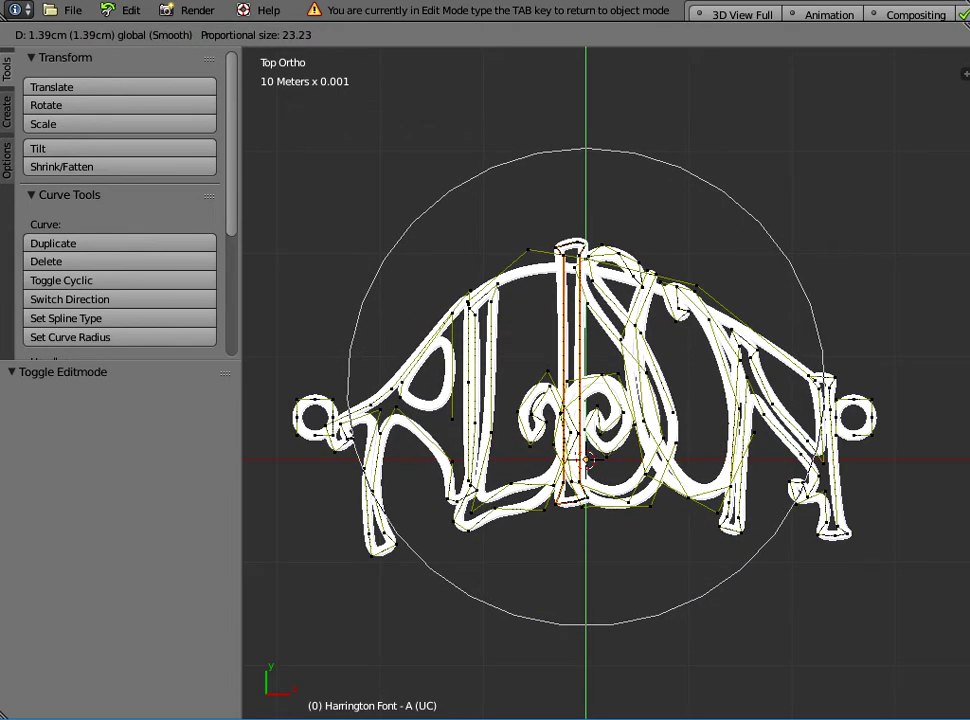
key("Return")
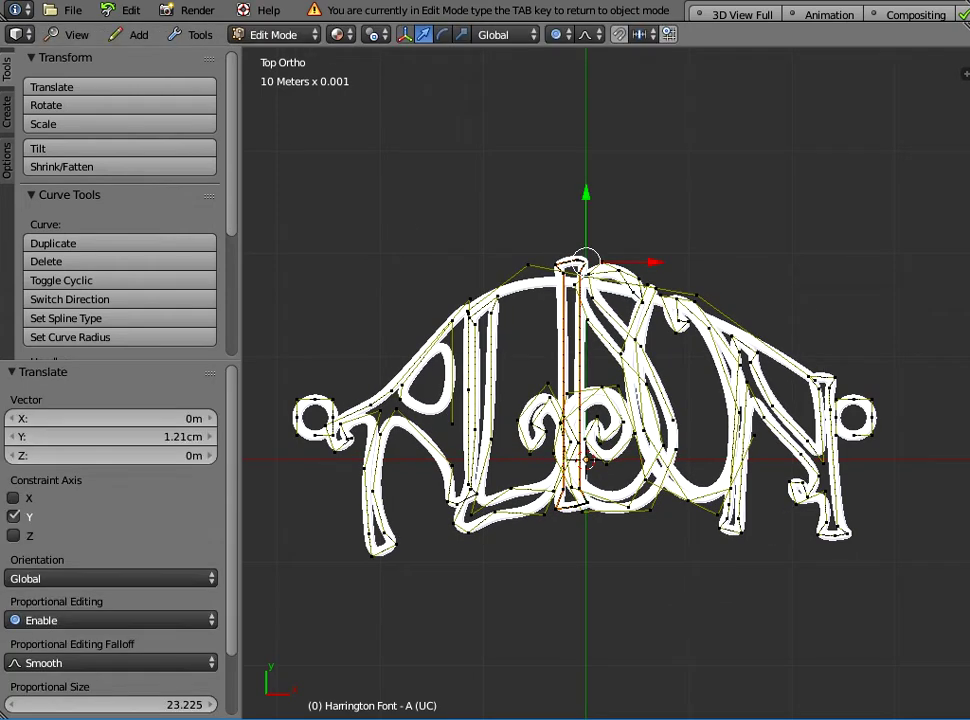
key("a")
key("Tab")
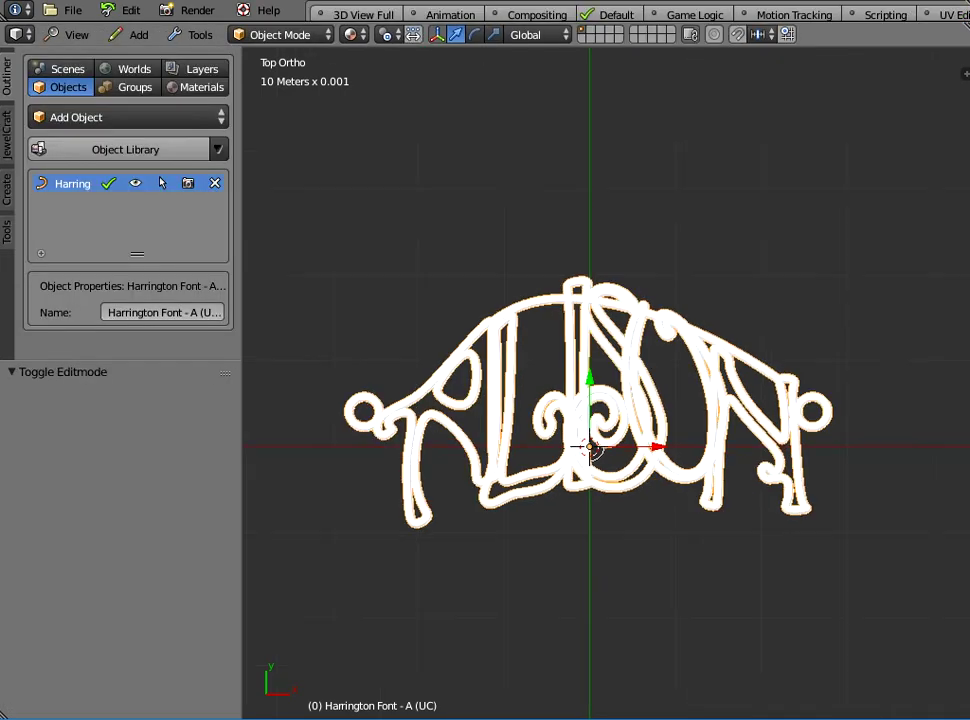
In Edit Mode, move the top bar's control point between the L and the I -0.107 mm along the Y axis with proportional editing.
scroll(606, 382, "down", 1)
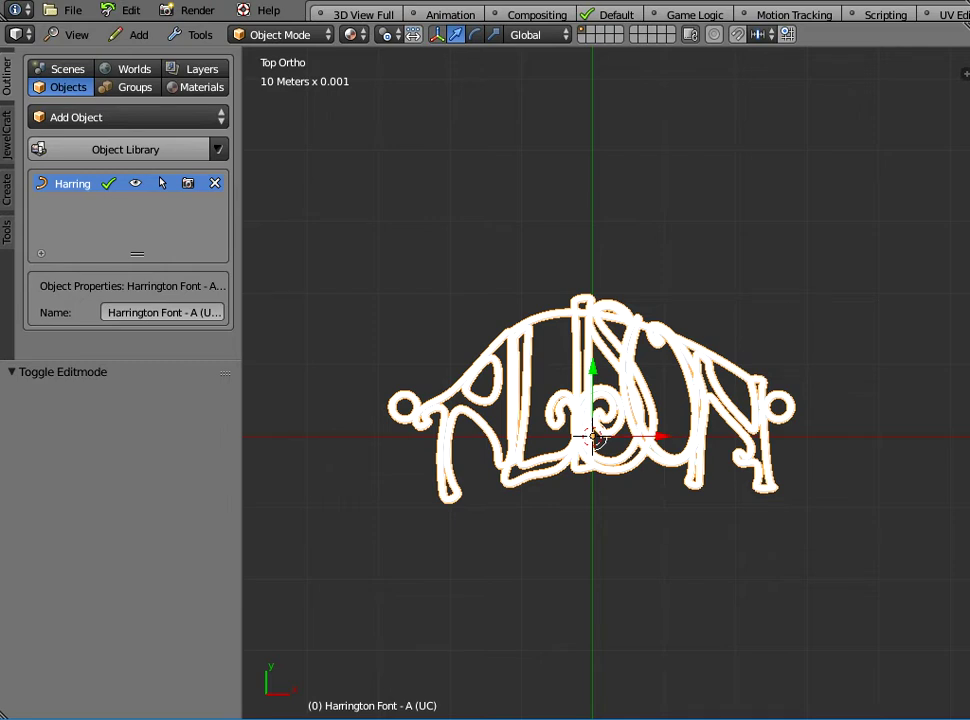
scroll(606, 382, "up", 3)
key("Tab")
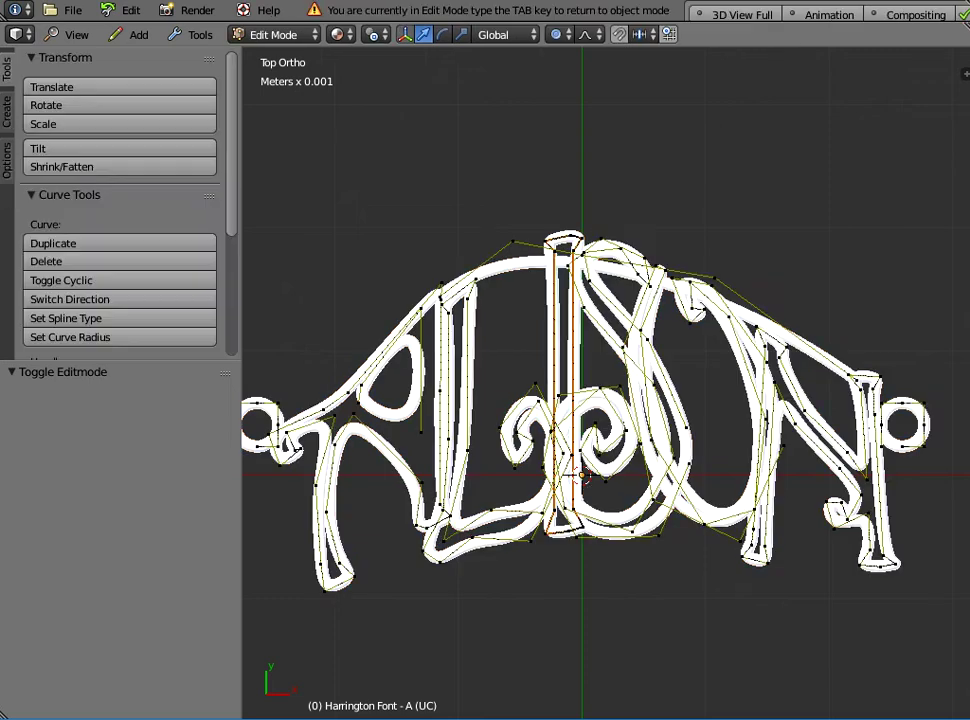
scroll(606, 382, "up", 2)
right_click(470, 179)
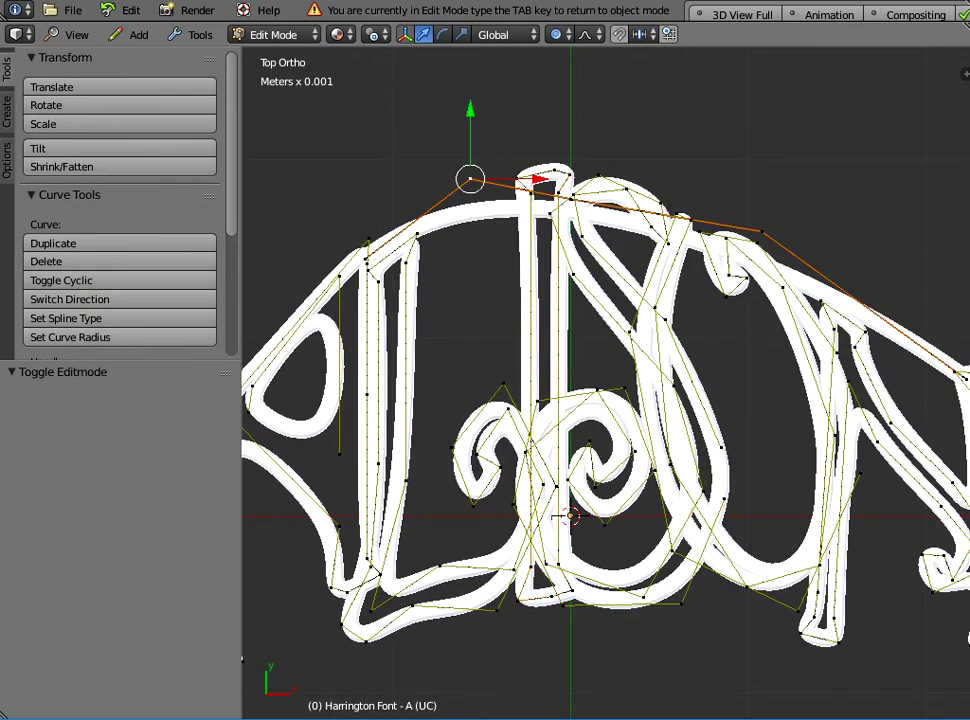
key("g")
key("y")
key("Return")
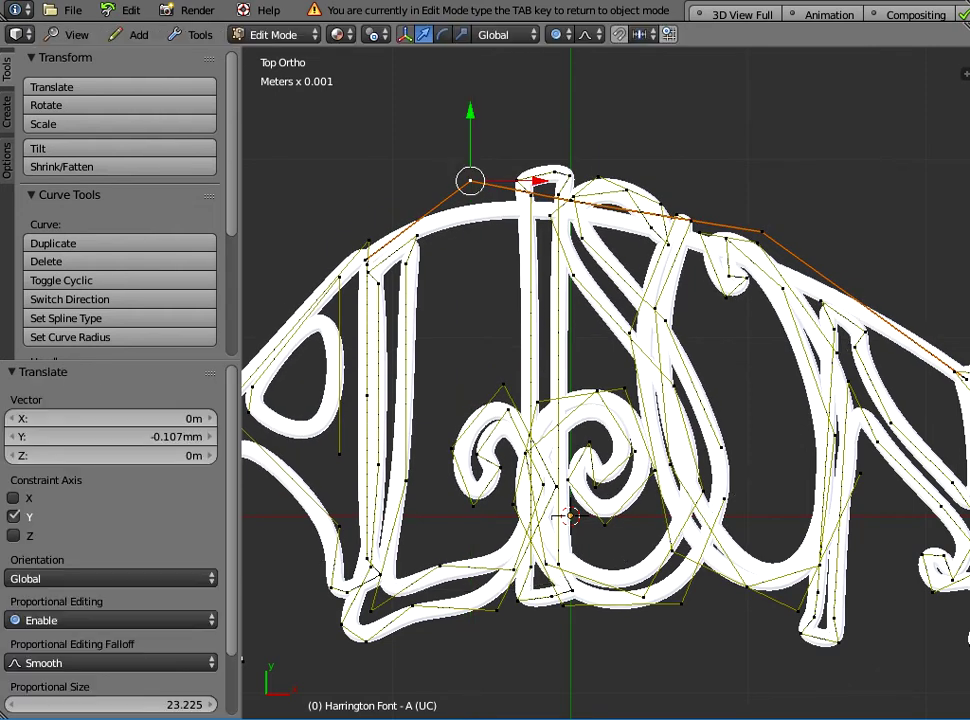
Disable proportional editing and raise the top bar's control point between the L and the I by 0.799 mm in Y.
left_click(555, 34)
left_click(590, 61)
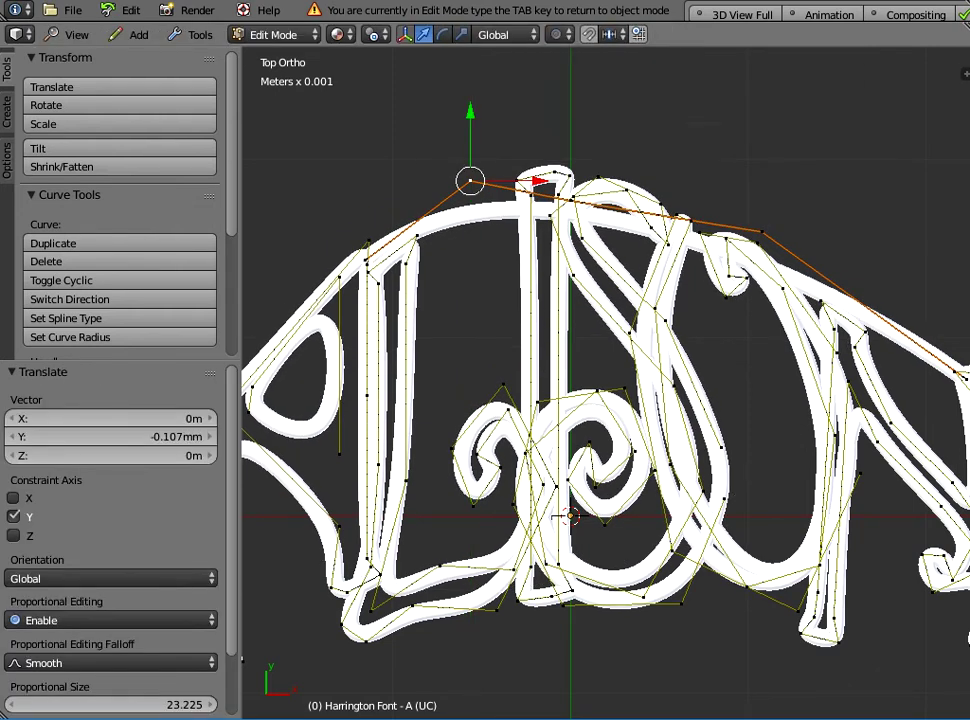
key("g")
key("y")
key("Return")
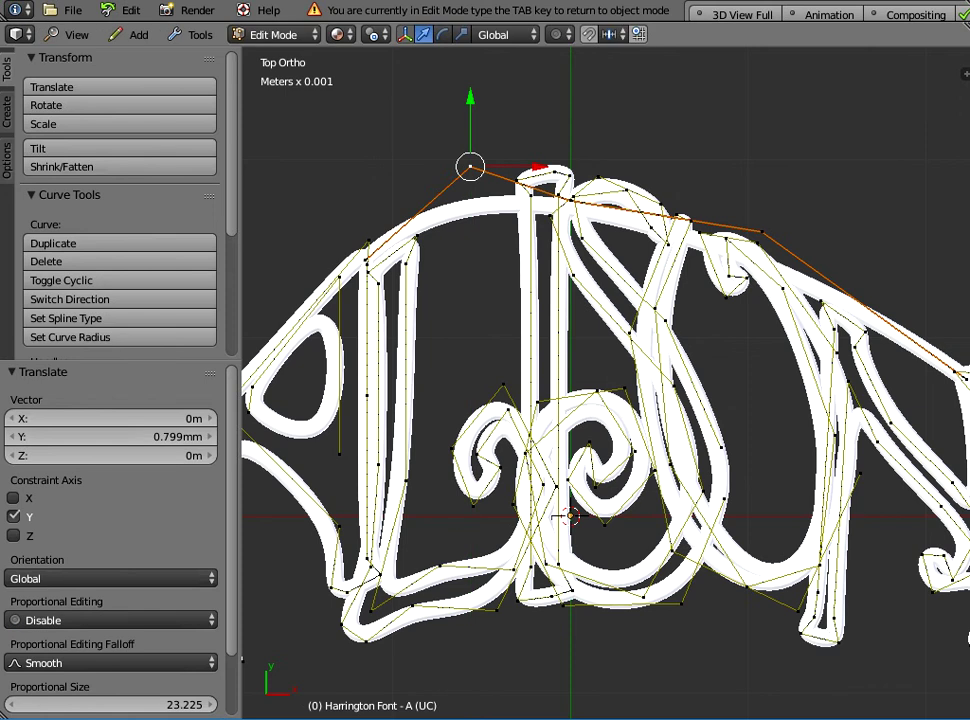
Raise the top bar's middle control point by 5.65 mm along the Y axis.
right_click(571, 200)
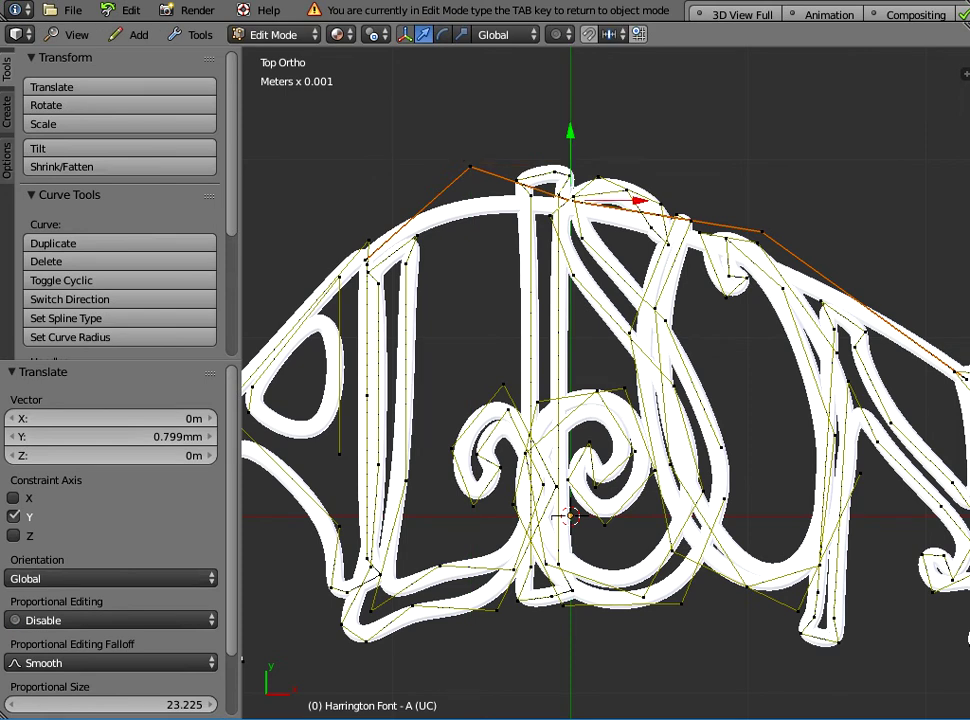
key("g")
key("y")
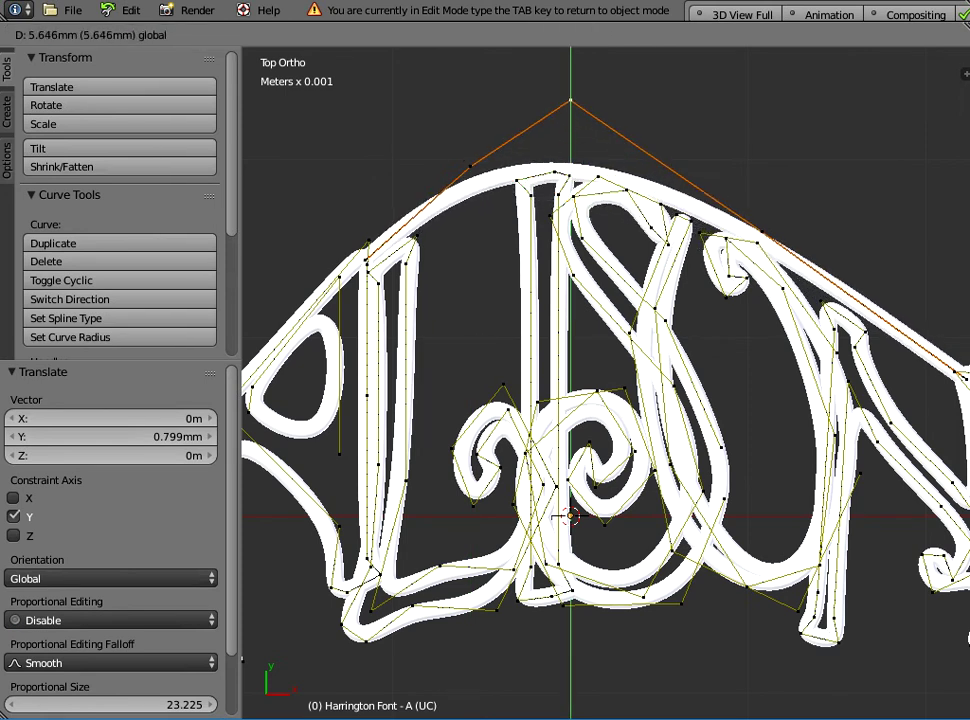
key("Return")
Lower the top bar's control point above the O slightly along the Y axis, deselect everything, and return to Object Mode.
right_click(761, 231)
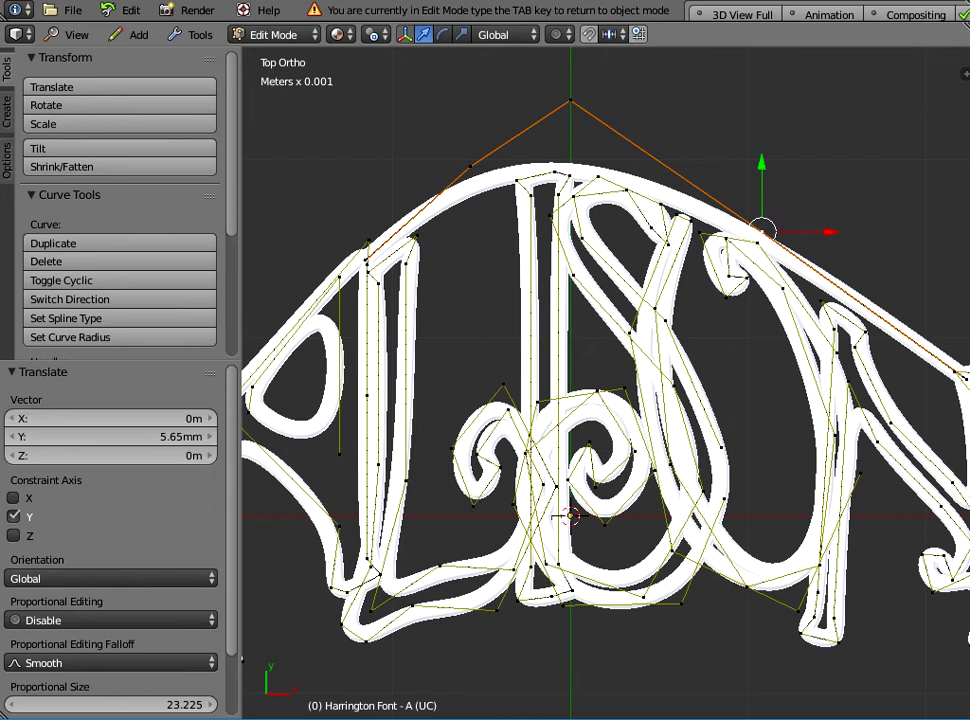
key("g")
key("y")
key("Return")
key("a")
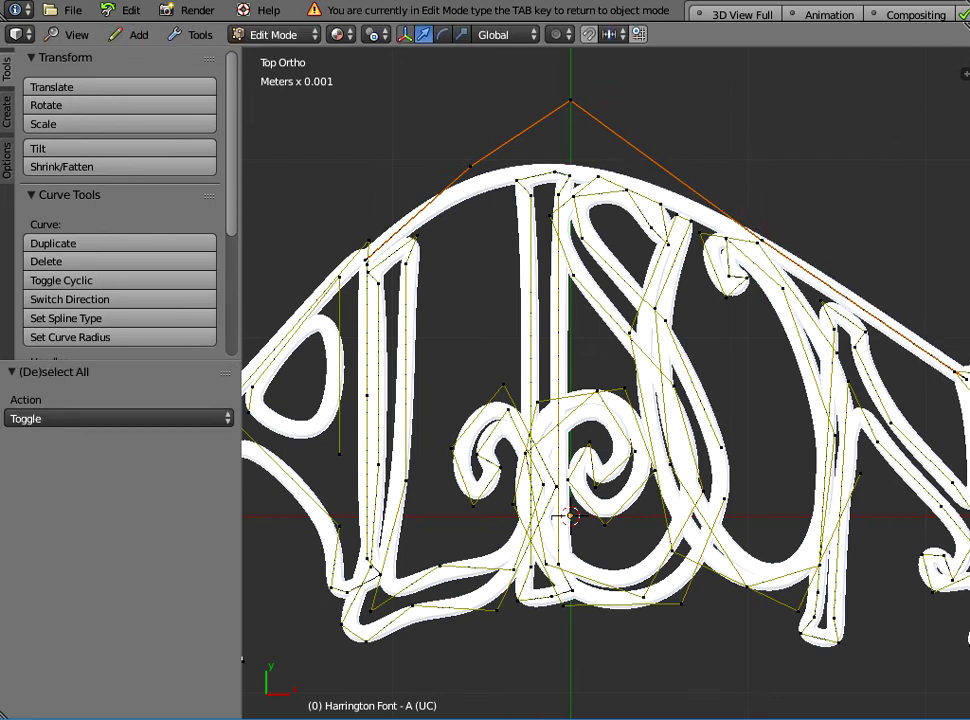
key("Tab")
scroll(605, 384, "down", 3)
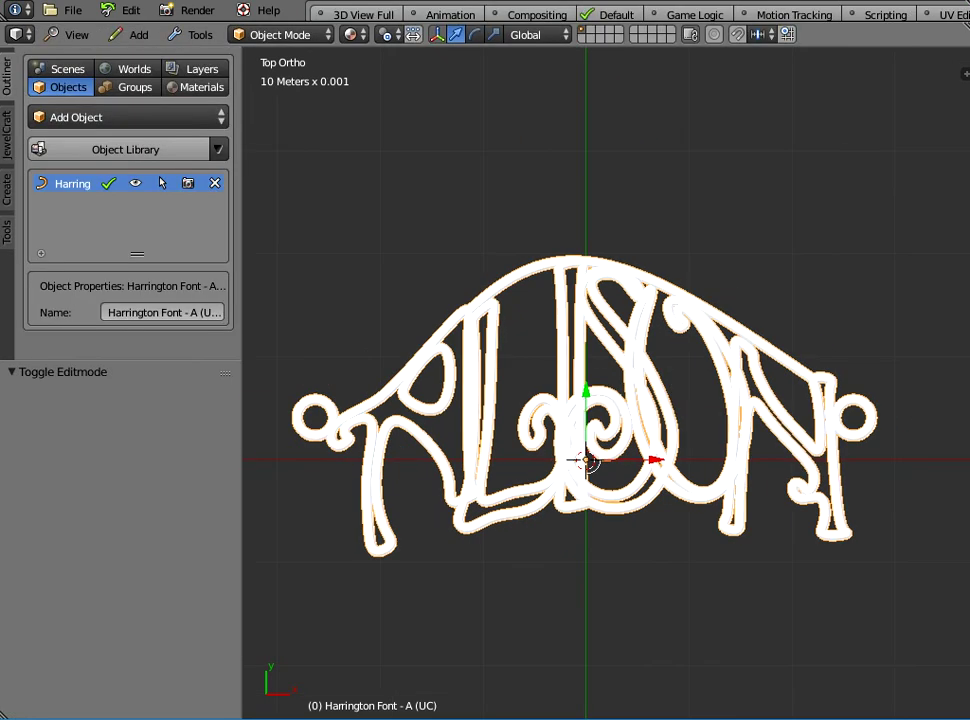
scroll(610, 385, "down", 2)
mouse_move(593, 437)
middle_mouse_down()
mouse_move(593, 475)
mouse_move(593, 458)
middle_mouse_up()
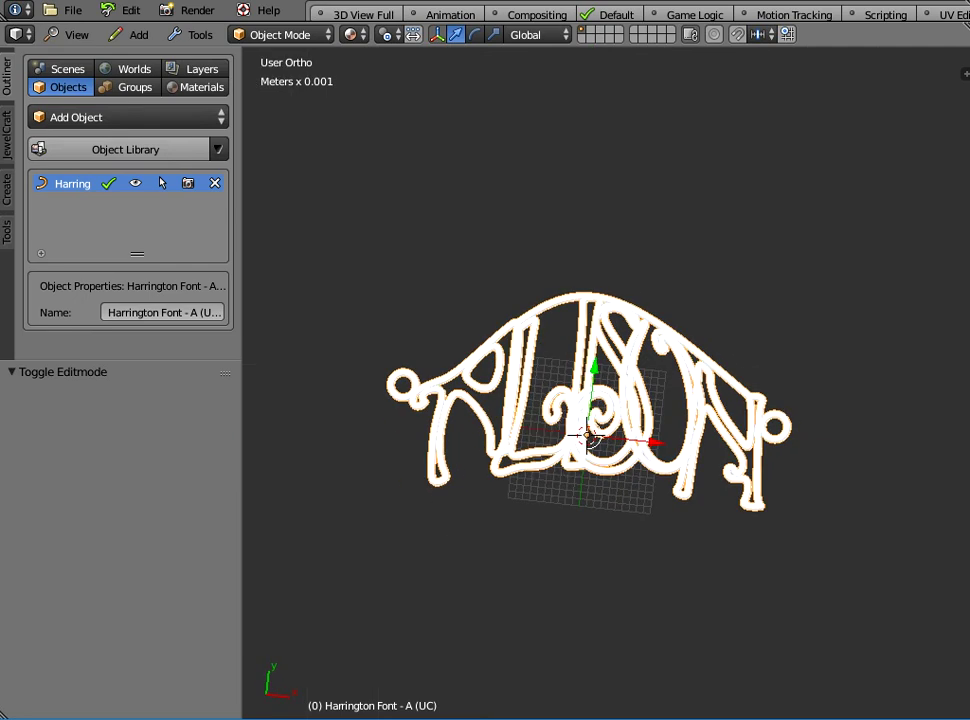